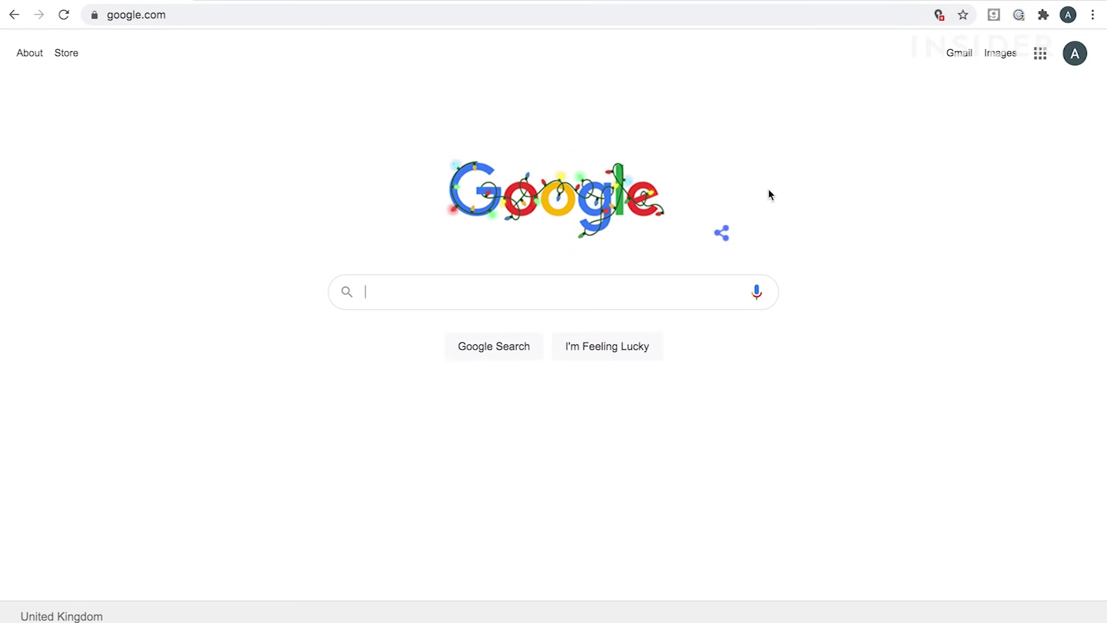
# - Open the Google apps list from the Google homepage to reach Sheets
pyautogui.click(1040, 55)
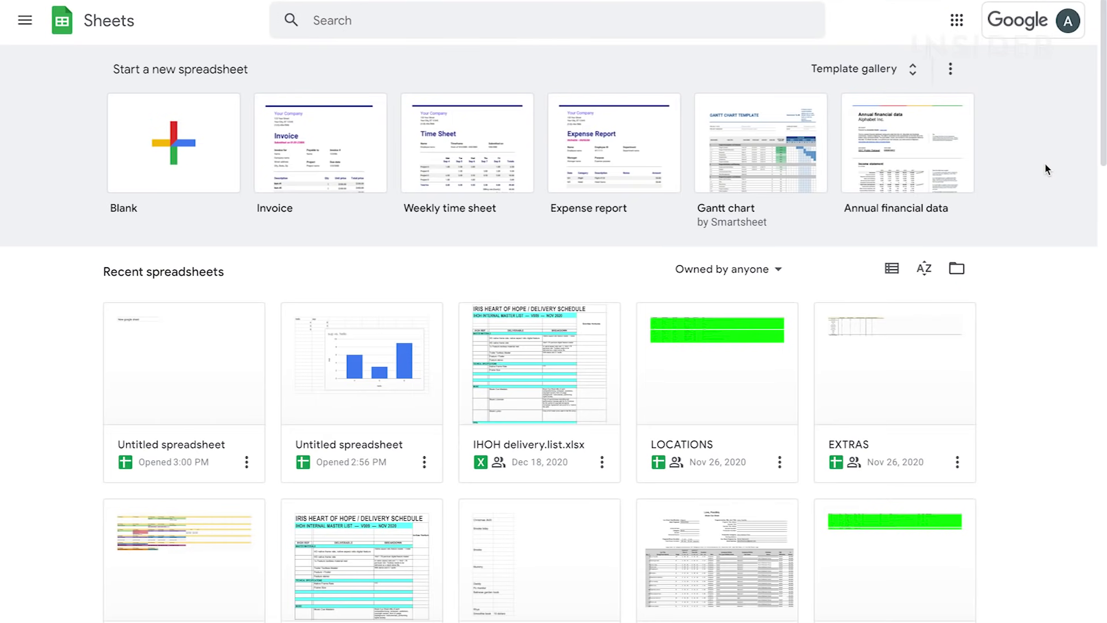
# - Go to Google Drive from the apps list and create a new blank Google spreadsheet
pyautogui.click(957, 23)
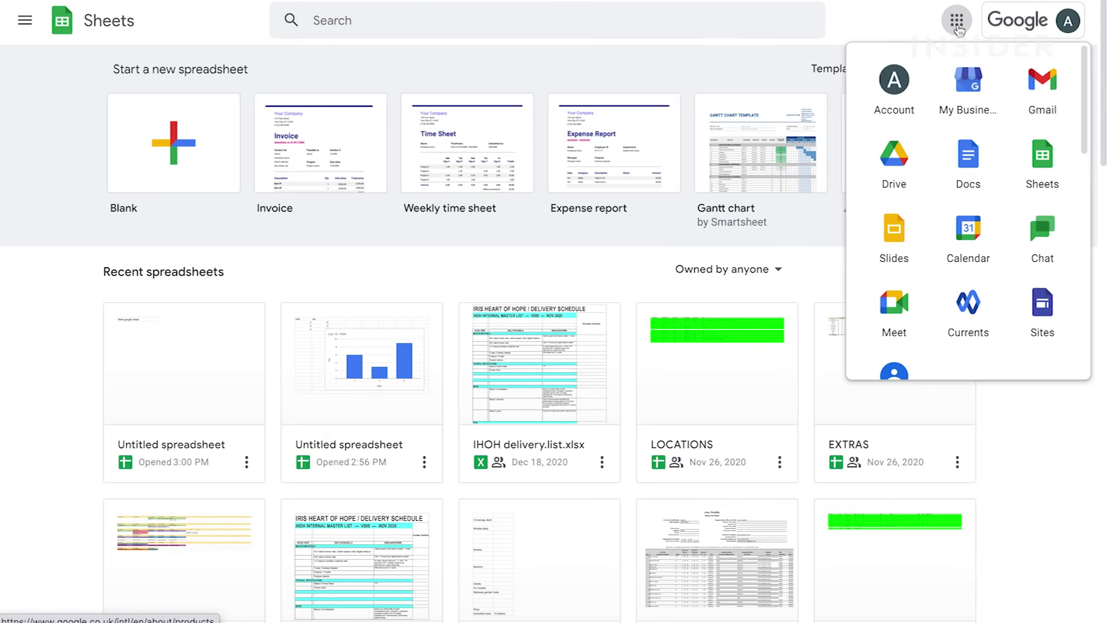
pyautogui.click(906, 147)
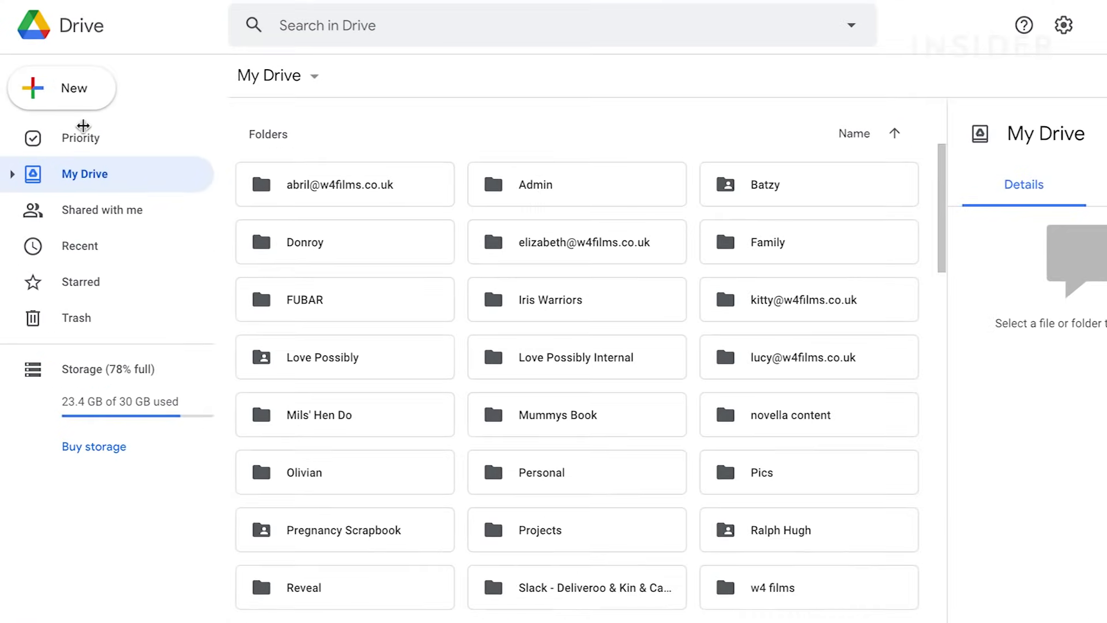
pyautogui.click(76, 91)
pyautogui.moveTo(330, 314)
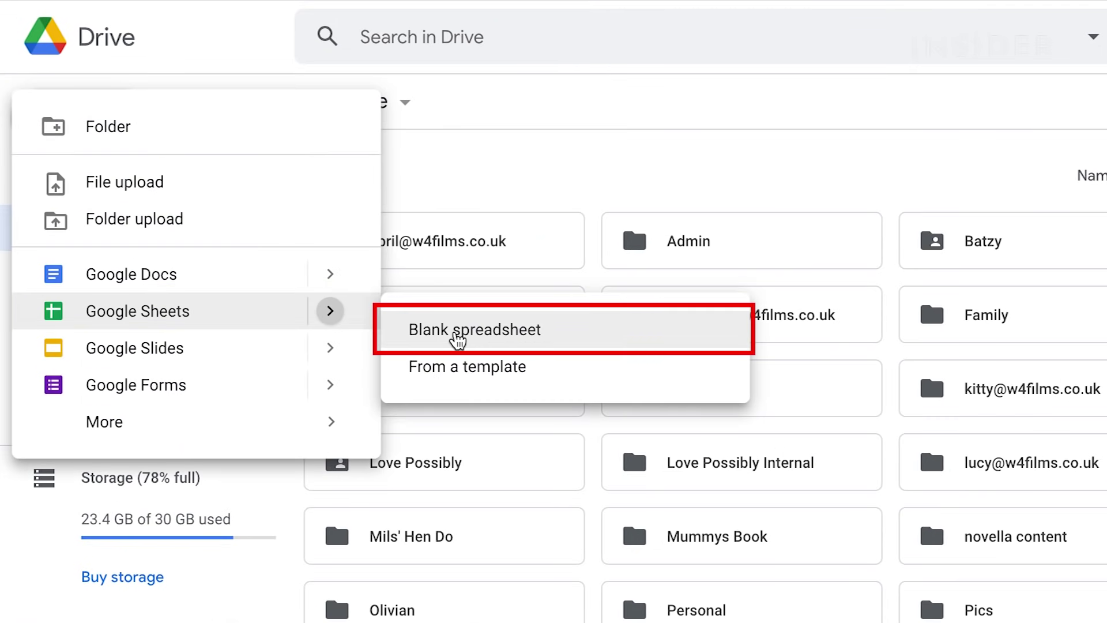
pyautogui.click(456, 339)
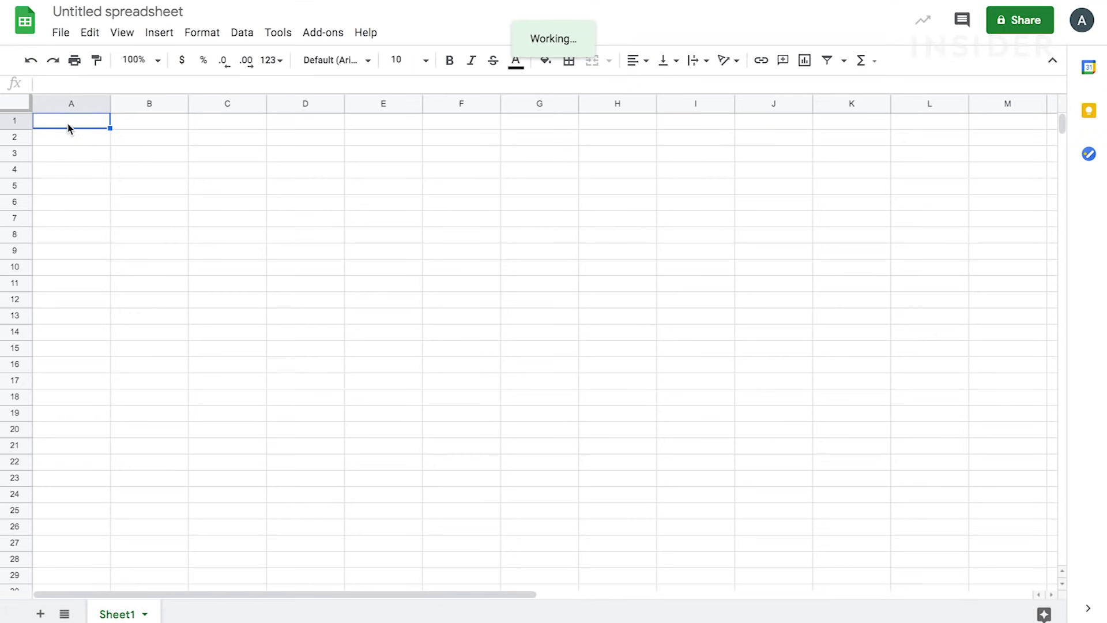
# - Enter 'New Google Sheets Document' in A1, then start another blank spreadsheet
pyautogui.write('New Google Sheets Document')
pyautogui.press('Return')
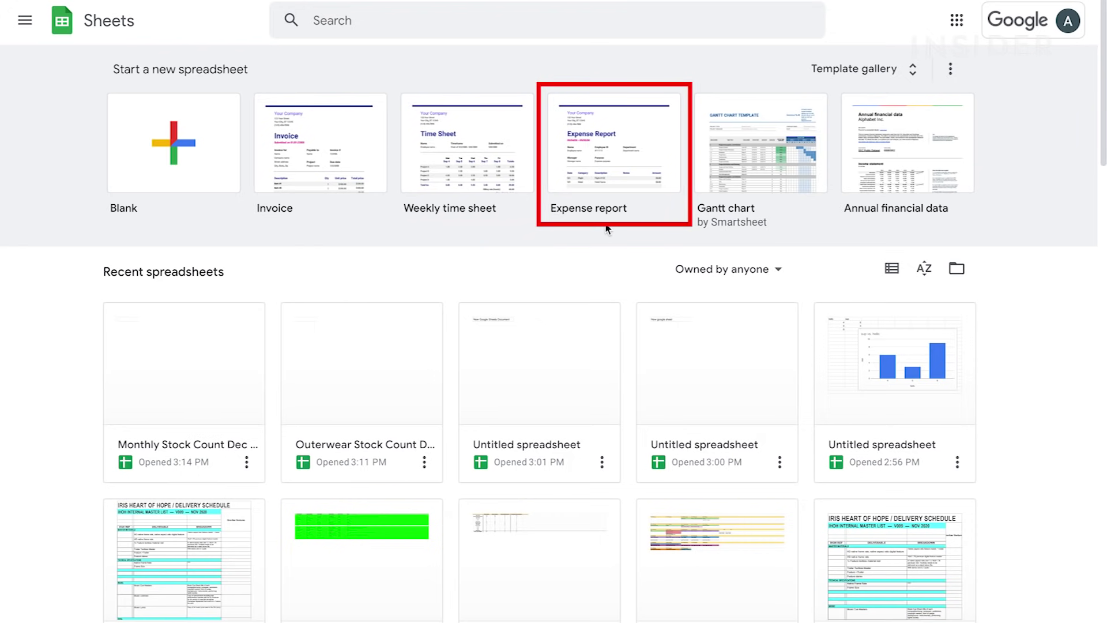
pyautogui.click(170, 153)
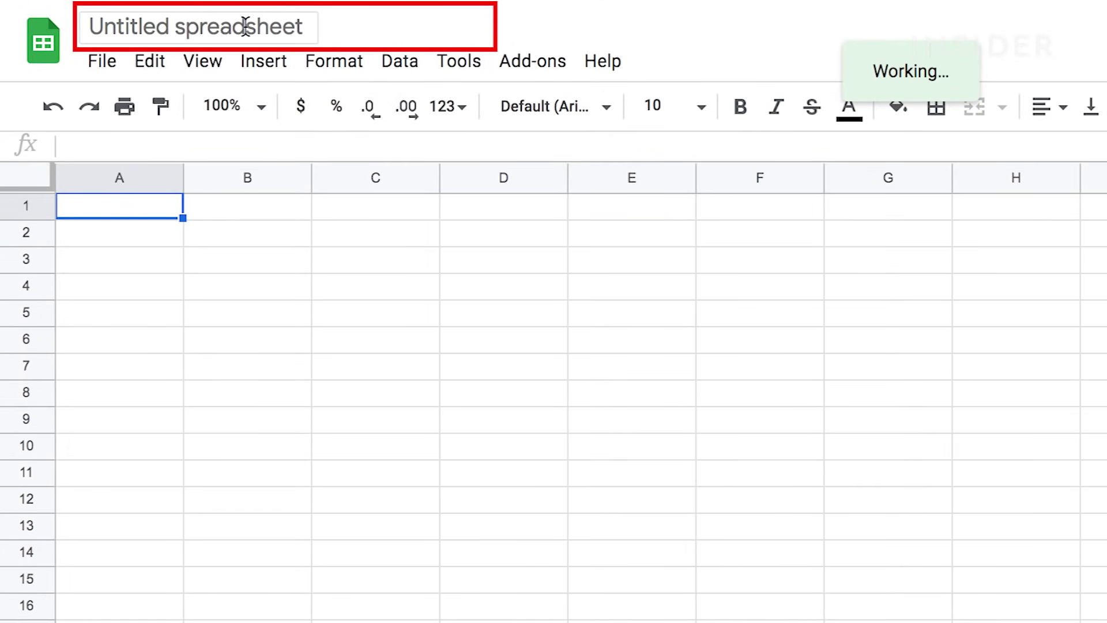
# - Rename the spreadsheet to 'Stock Count Dec 20'
pyautogui.click(245, 26)
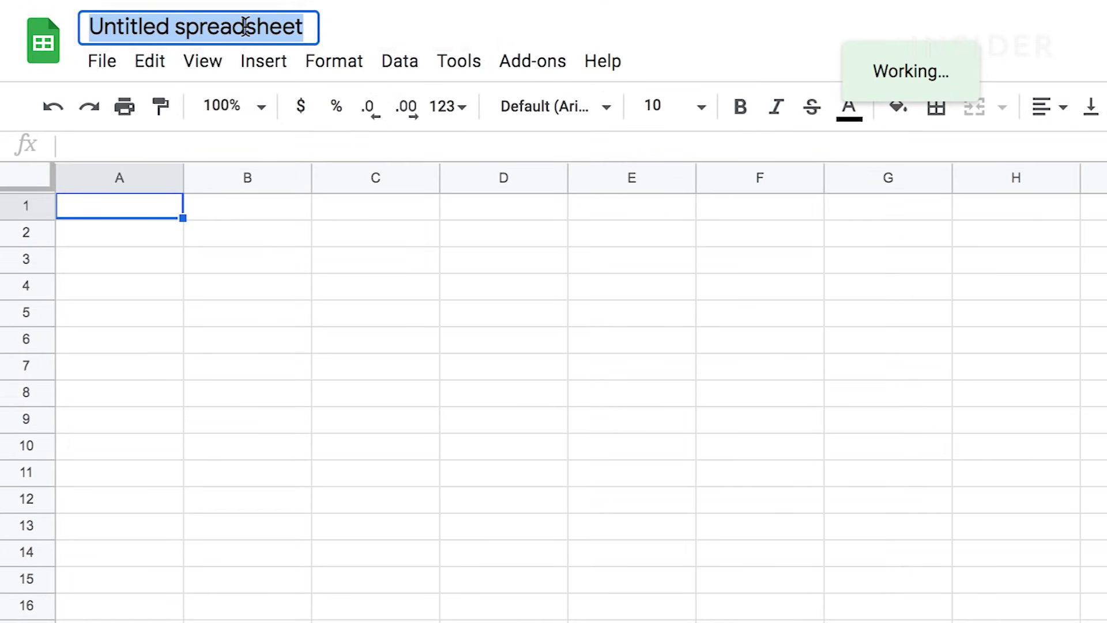
pyautogui.write('Stock Count Dec 20')
pyautogui.press('Return')
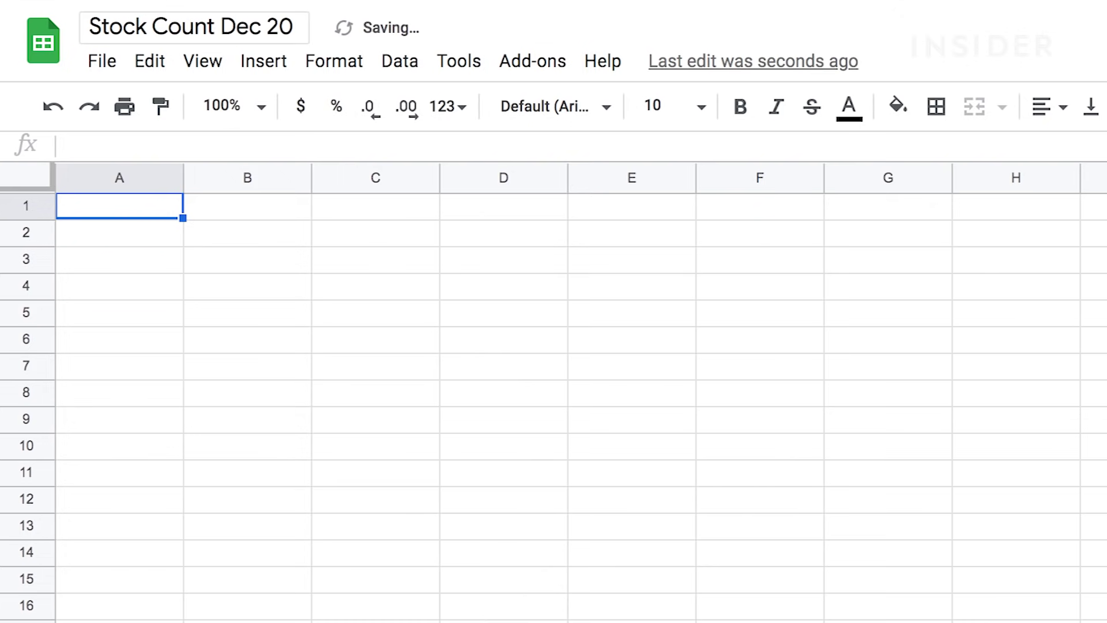
# - Begin moving the file into a newly created My Drive folder
pyautogui.click(364, 30)
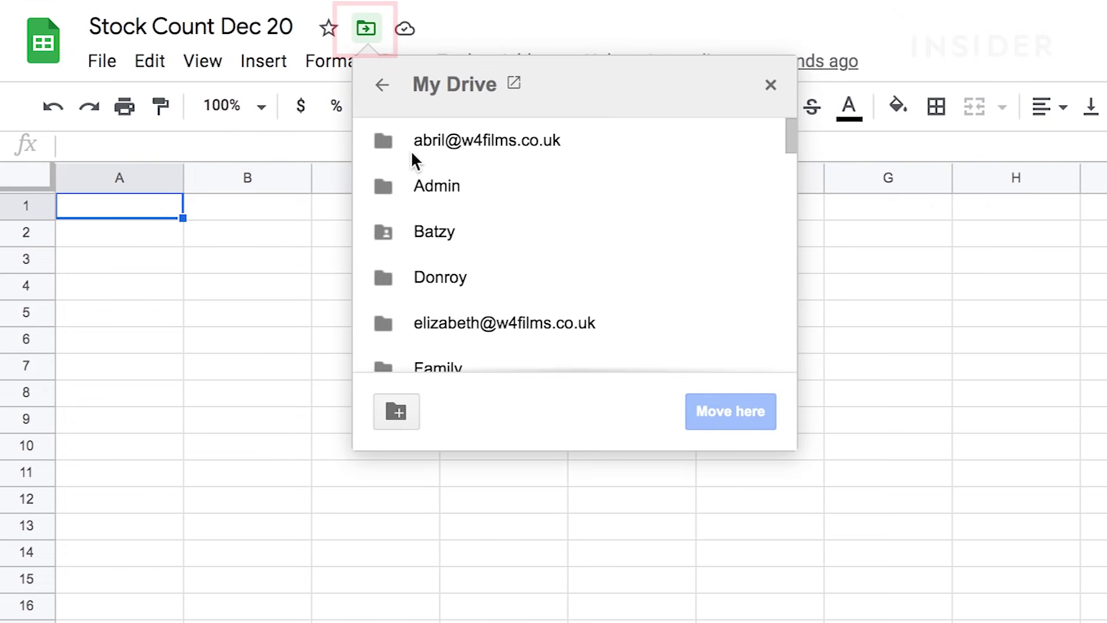
pyautogui.scroll(-5, 469, 227)
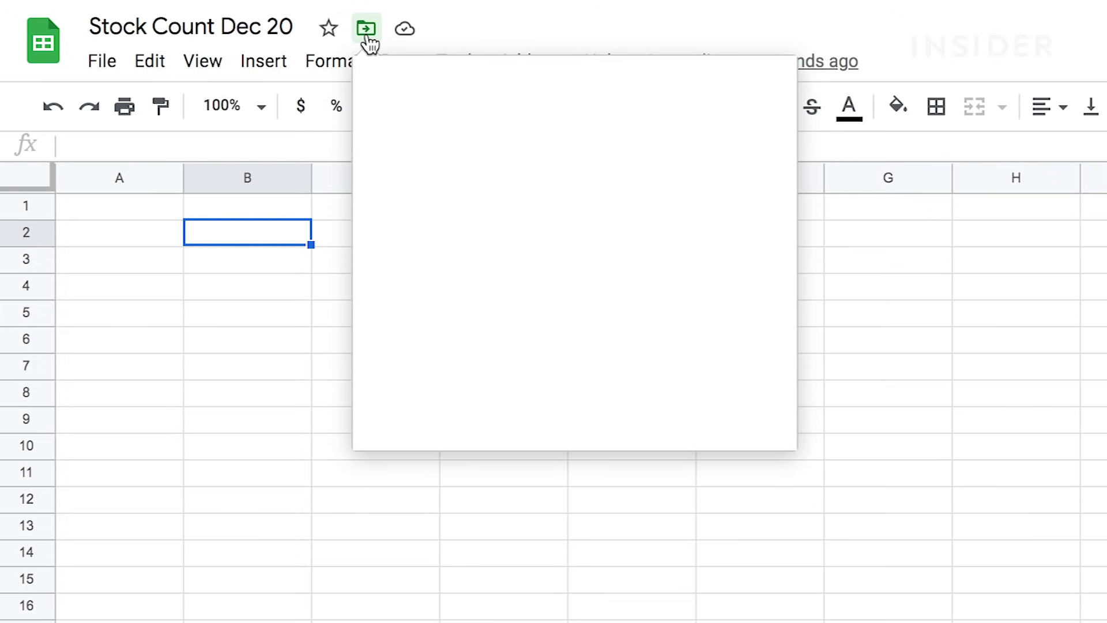
pyautogui.click(395, 411)
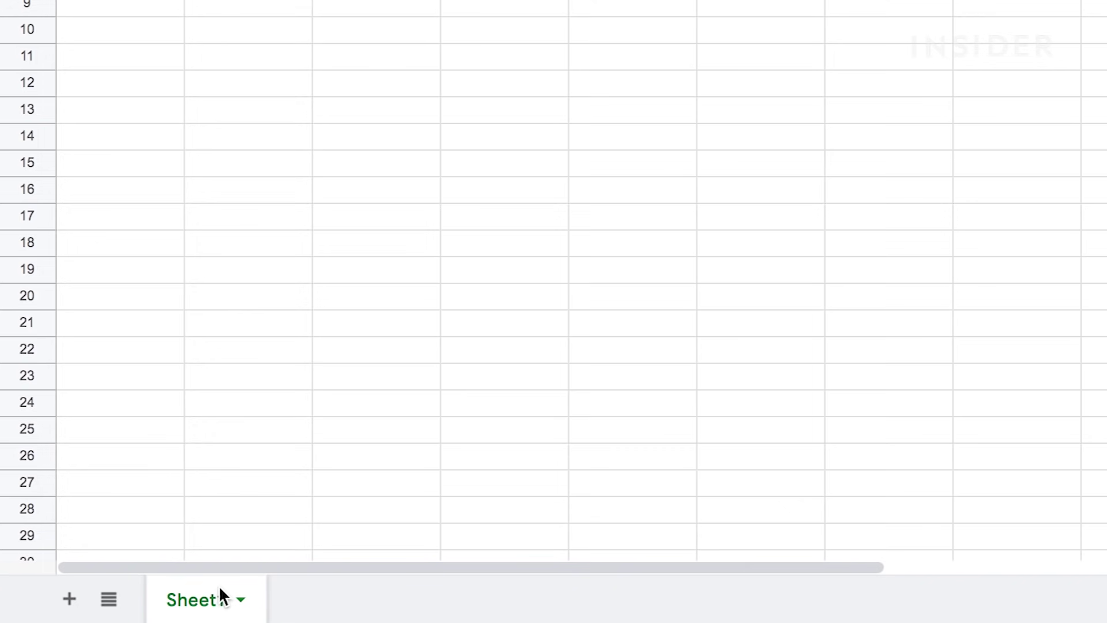
# - Add Sheet2 and rename the Sheet1 tab to 'Outerwear'
pyautogui.click(69, 599)
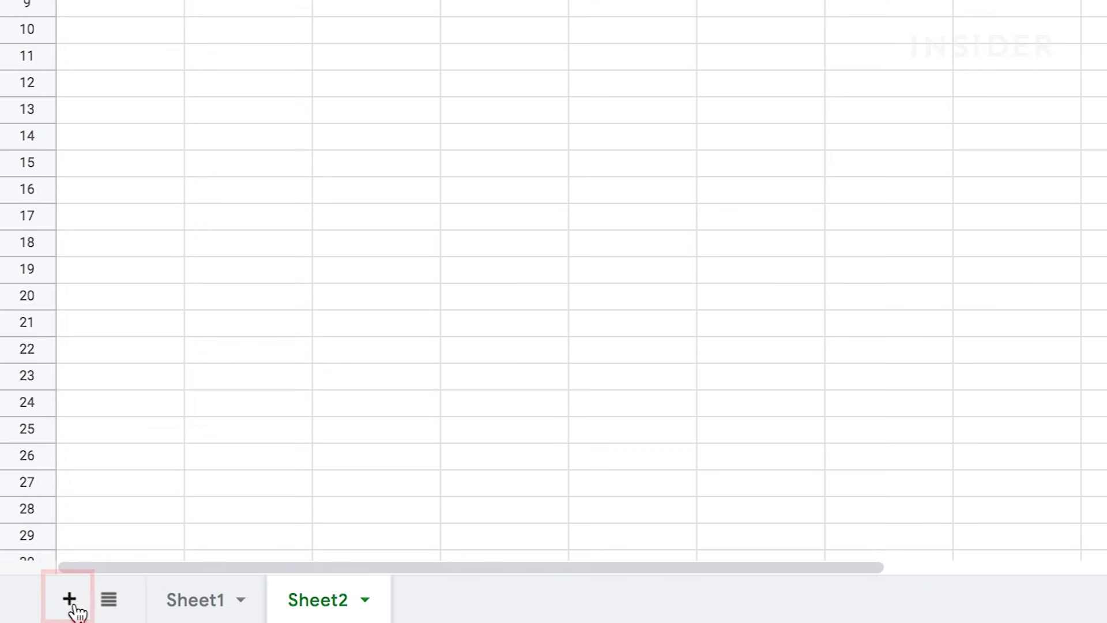
pyautogui.doubleClick(207, 605)
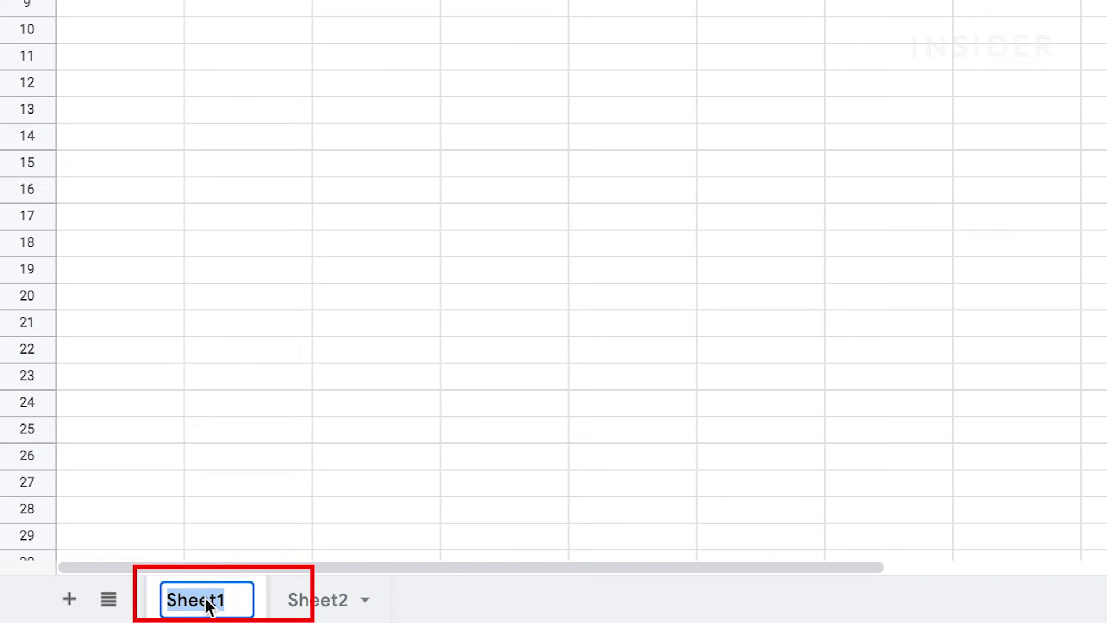
pyautogui.write('Outerwear')
pyautogui.press('Return')
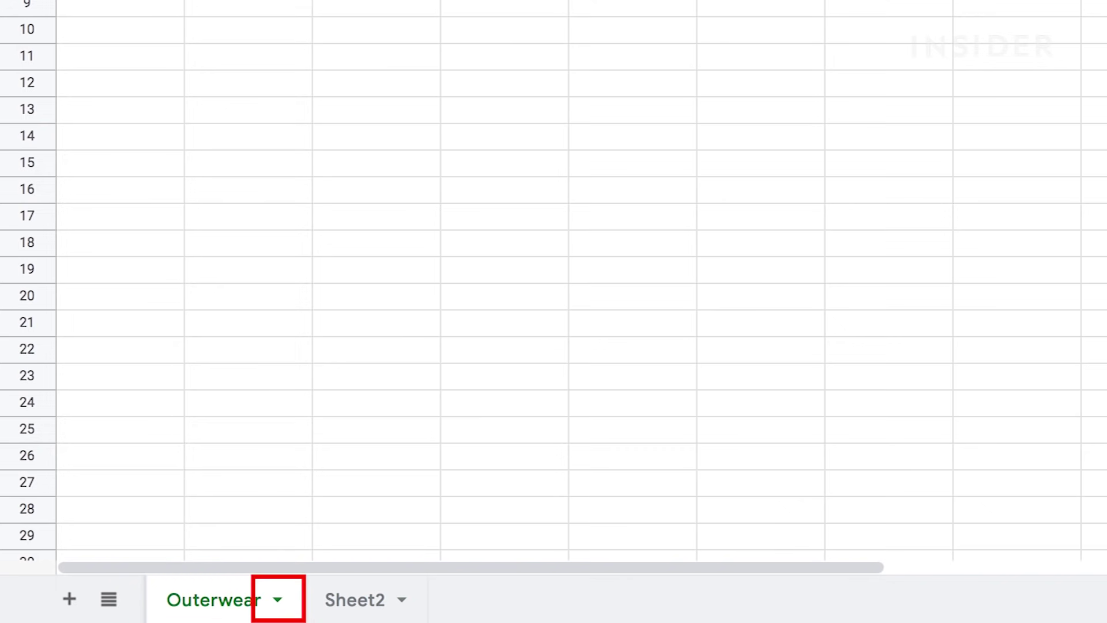
pyautogui.click(281, 602)
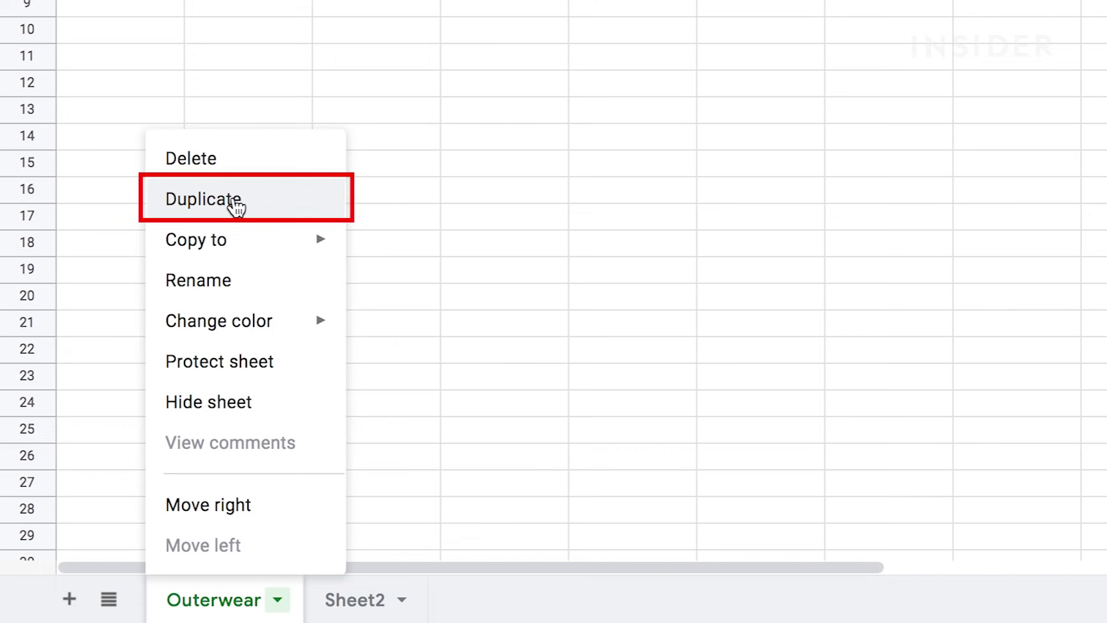
# - Colour the Outerwear sheet tab dark red
pyautogui.moveTo(323, 246)
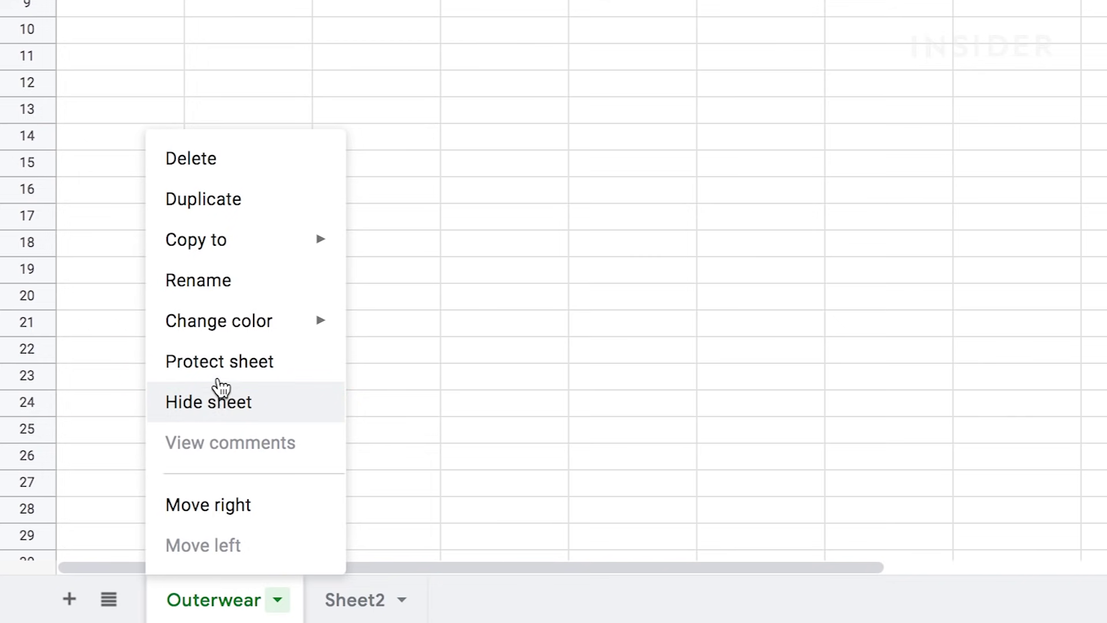
pyautogui.moveTo(220, 329)
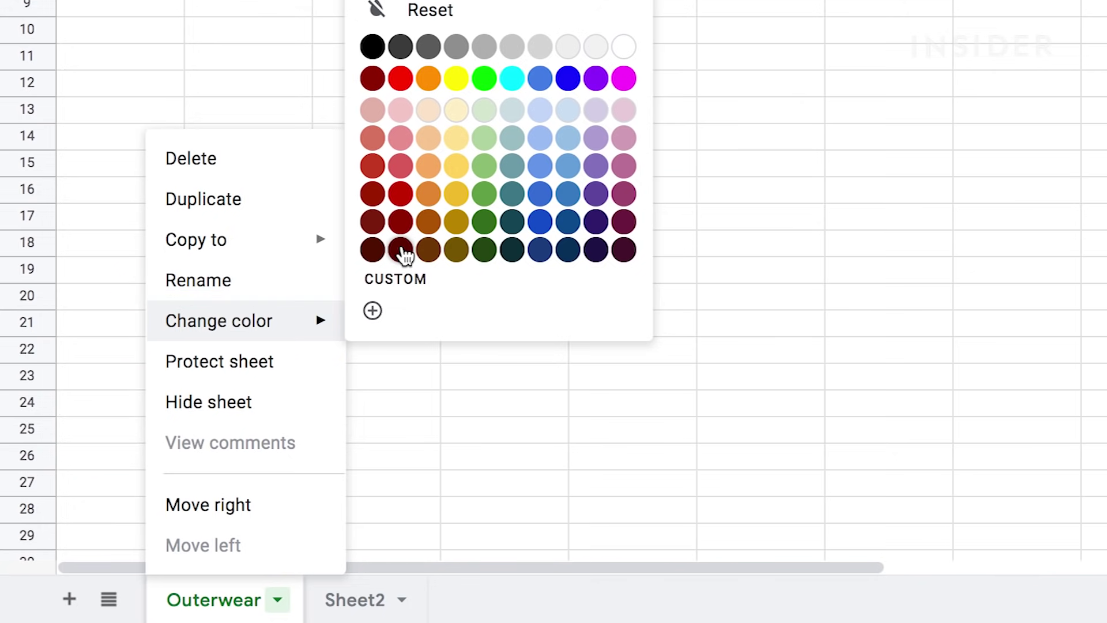
pyautogui.click(401, 249)
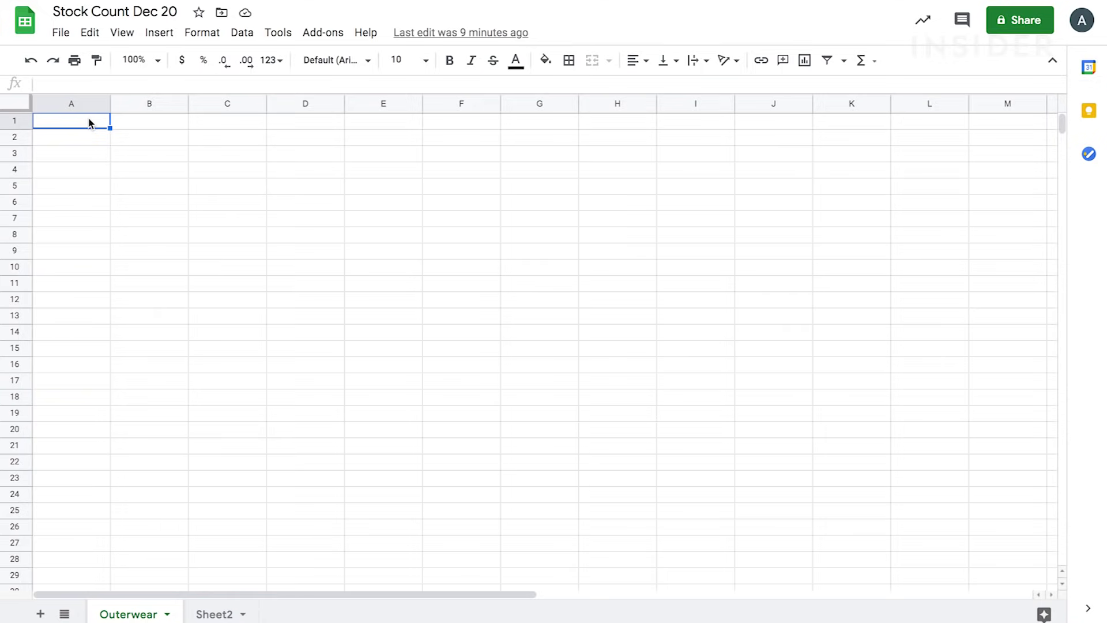
pyautogui.click(61, 33)
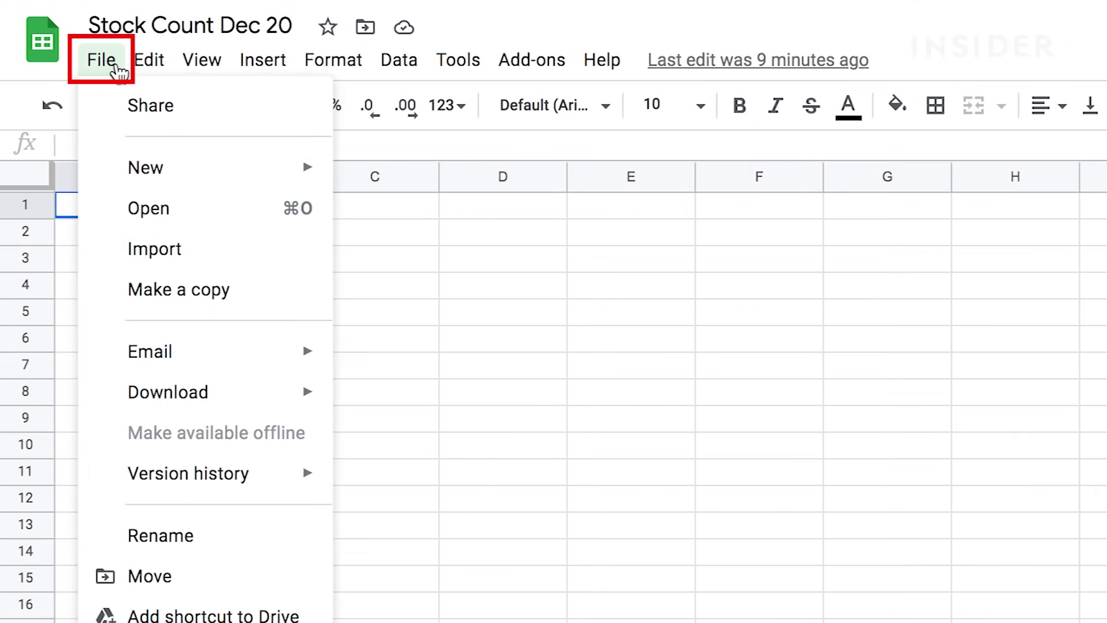
# - Upload Best Boutique SS21.xlsx from the computer and import it as a new spreadsheet
pyautogui.click(154, 249)
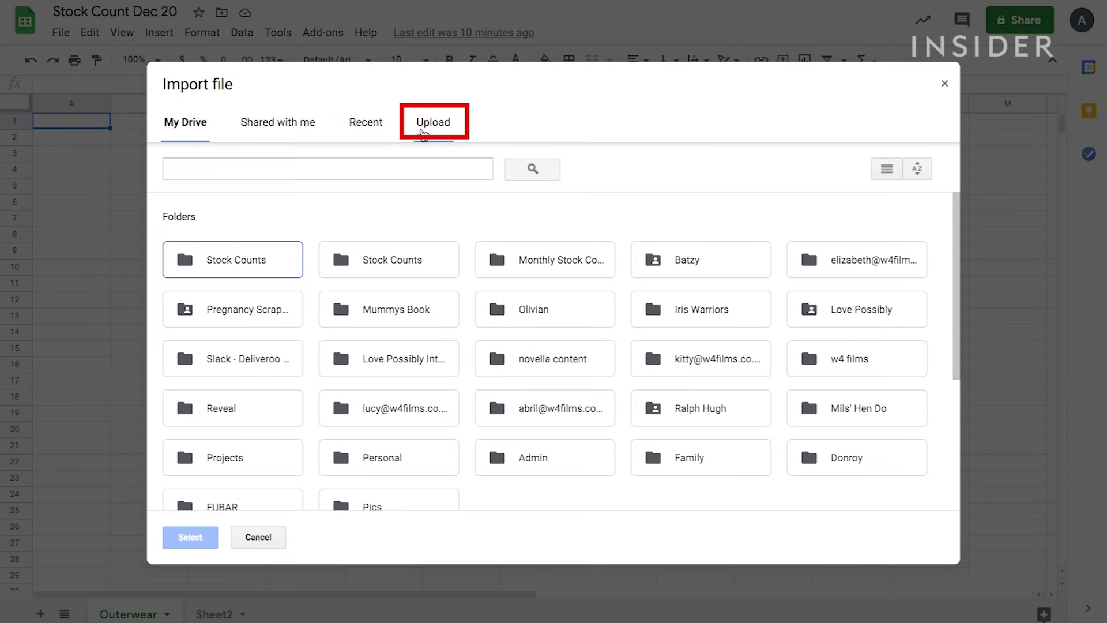
pyautogui.click(424, 133)
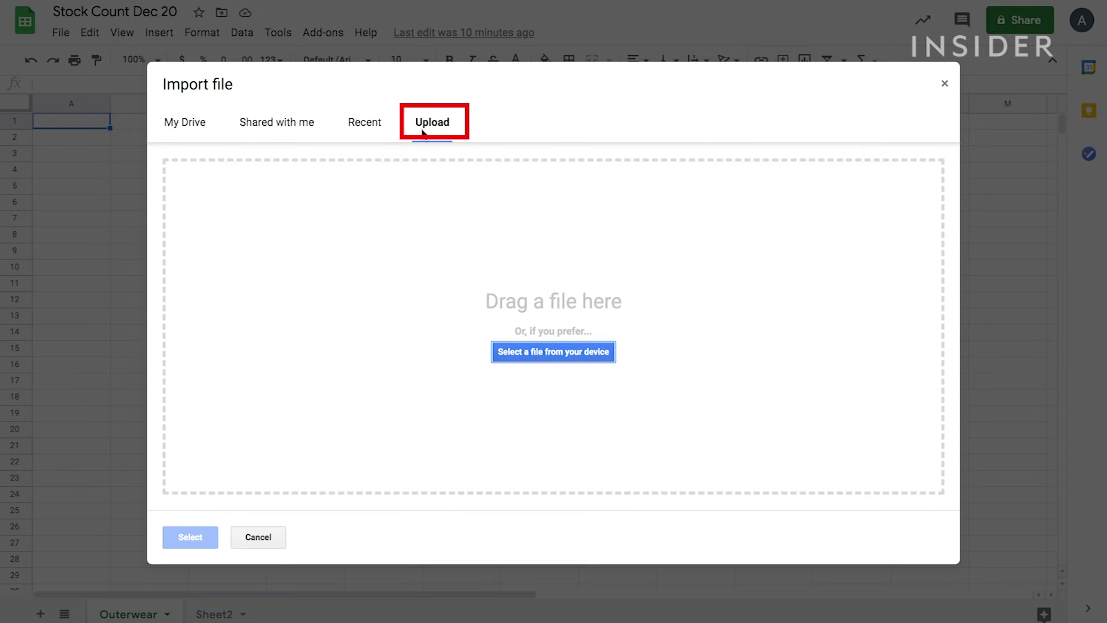
pyautogui.click(552, 354)
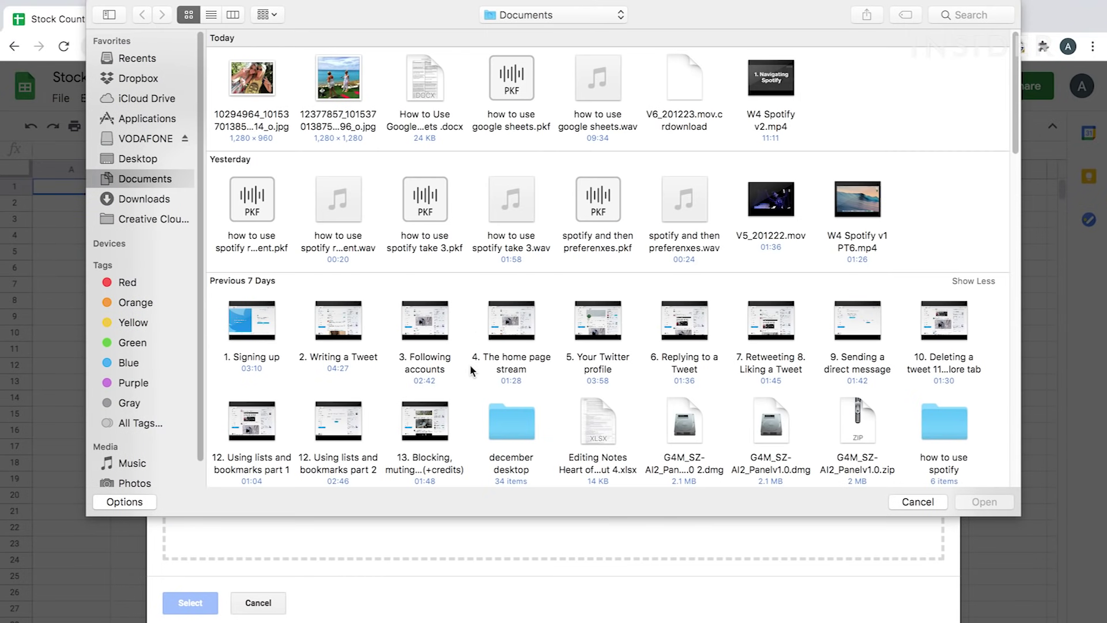
pyautogui.click(981, 15)
pyautogui.write('ss21')
pyautogui.click(254, 109)
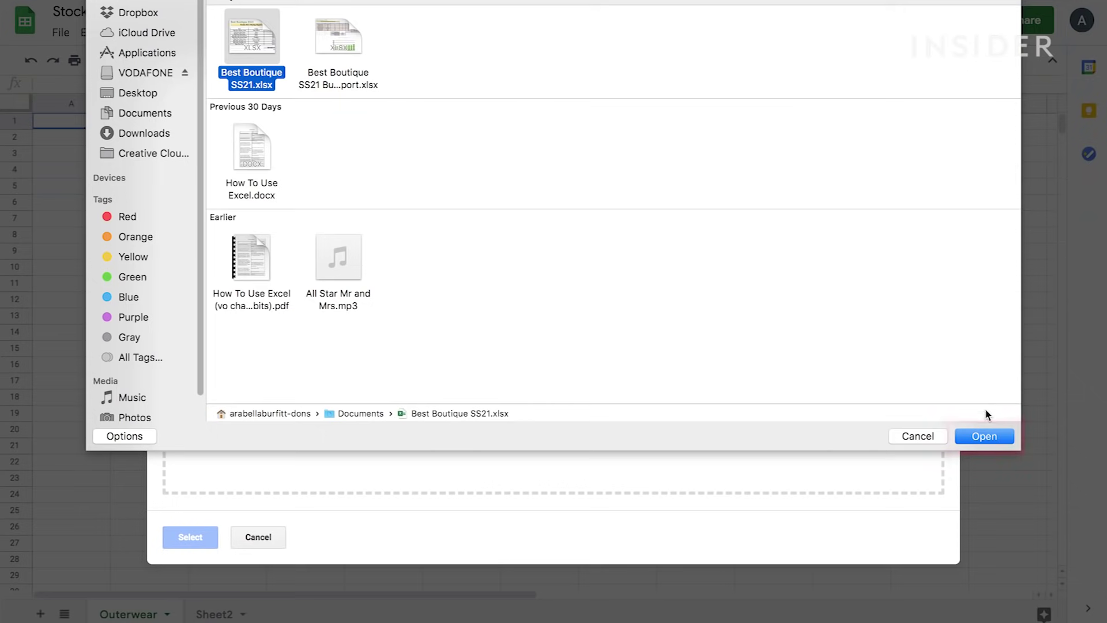
pyautogui.click(989, 502)
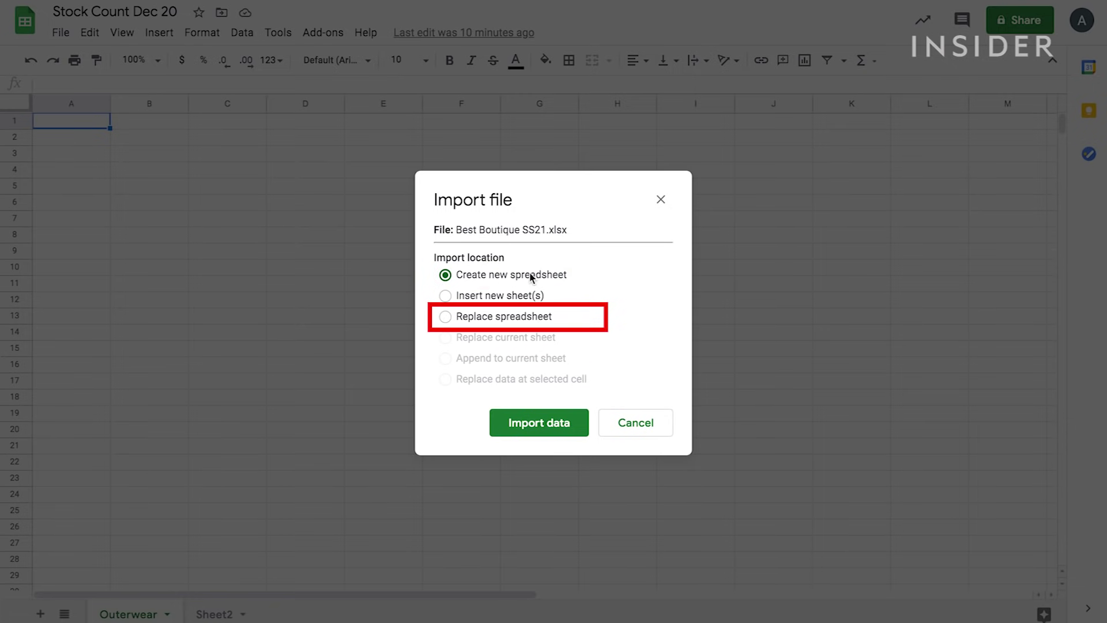
pyautogui.click(549, 428)
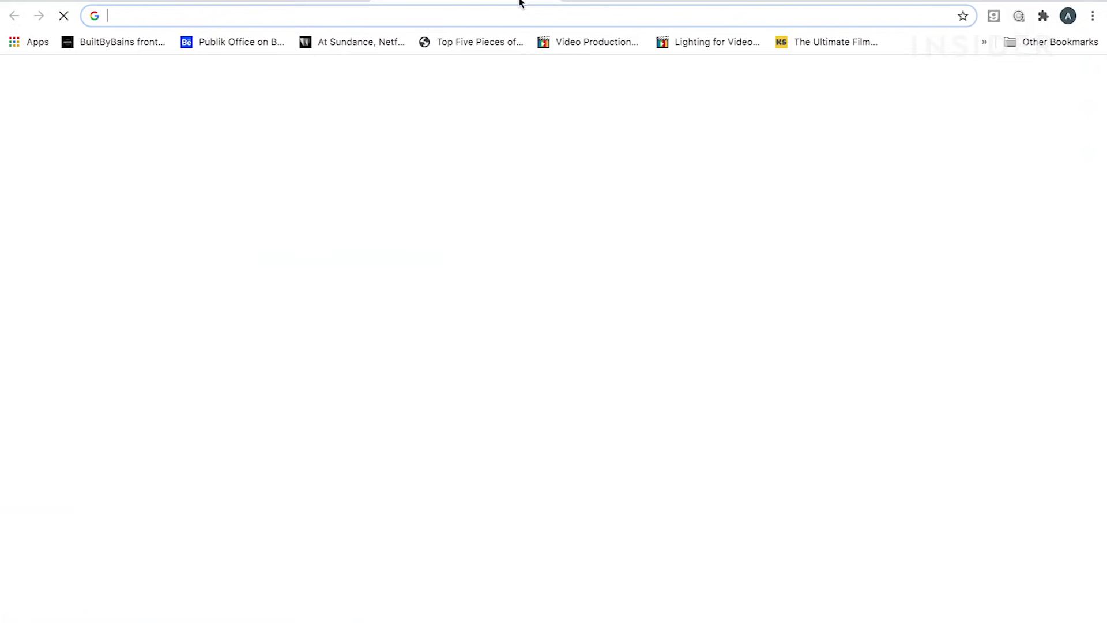
pyautogui.click(1046, 84)
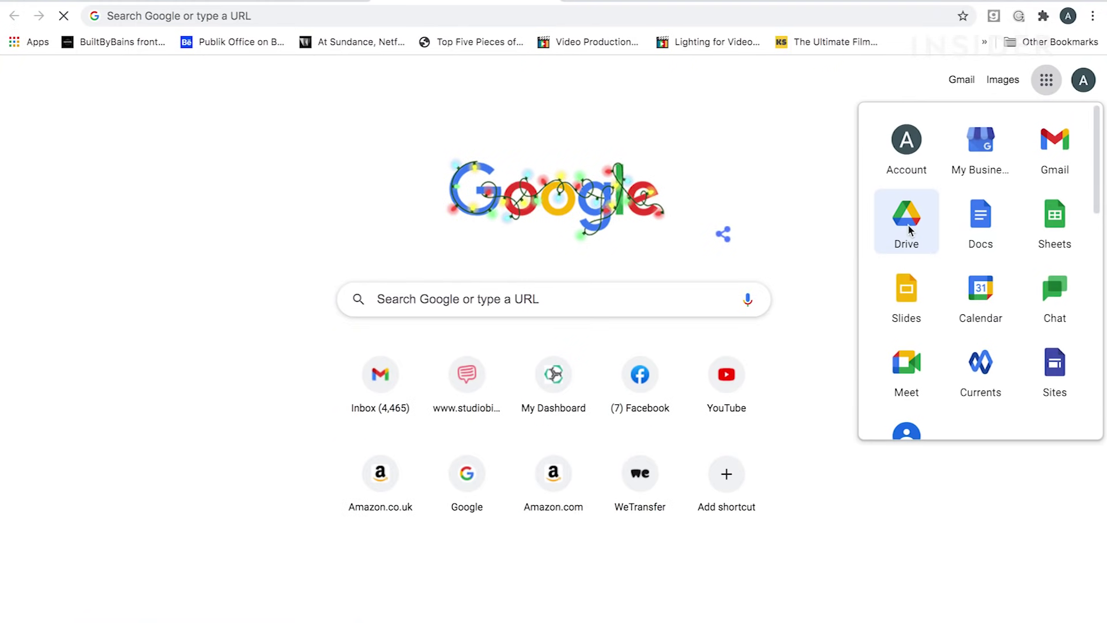
# - In Drive settings, turn on 'Convert uploaded files to Google Docs editor format'
pyautogui.click(907, 229)
pyautogui.click(912, 55)
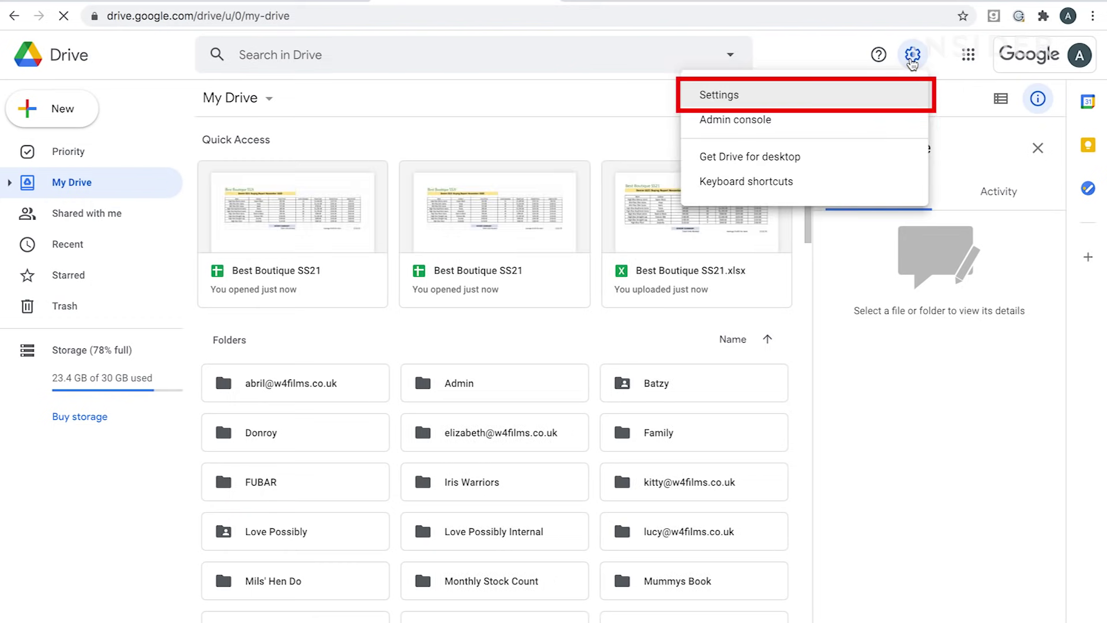
pyautogui.click(728, 94)
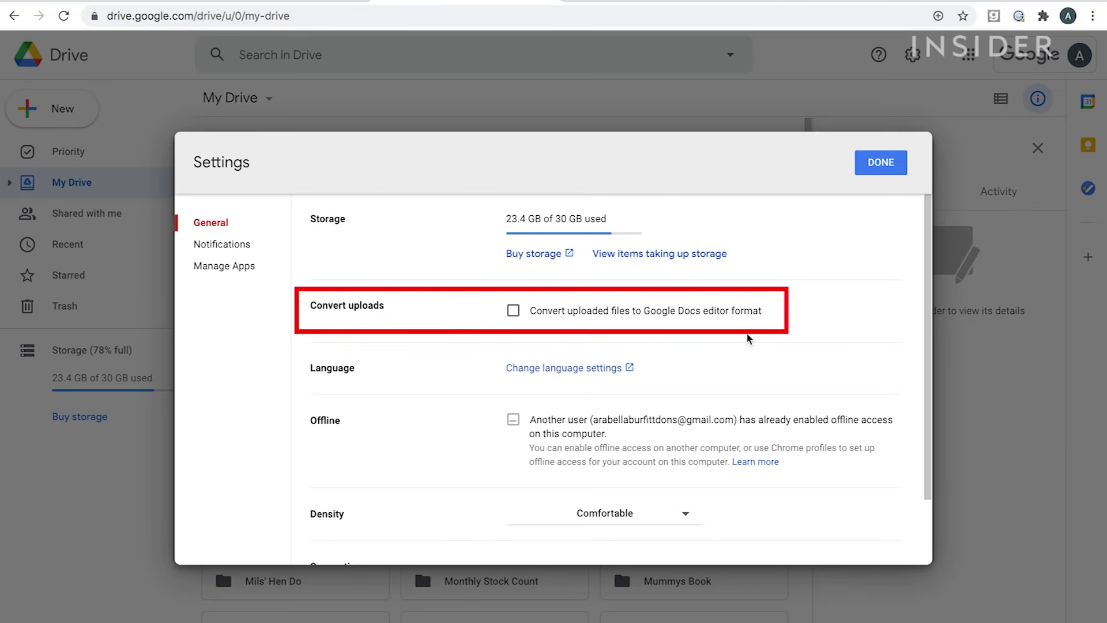
pyautogui.click(513, 311)
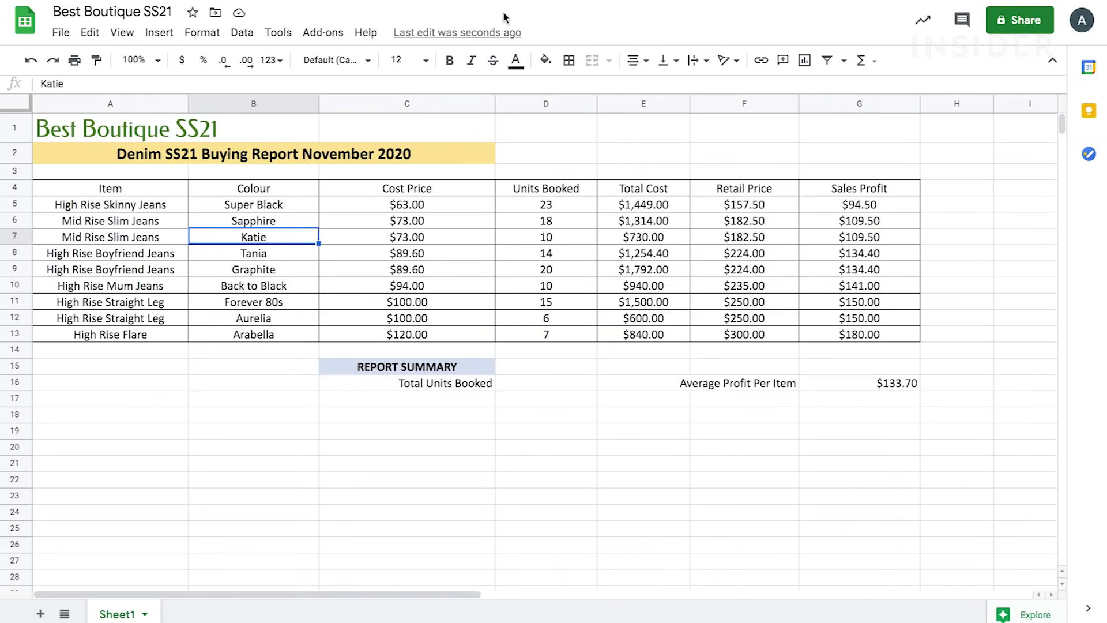
# - Change the first Mid Rise Slim Jeans colour in row 6 from Sapphire to Ruby
pyautogui.click(119, 241)
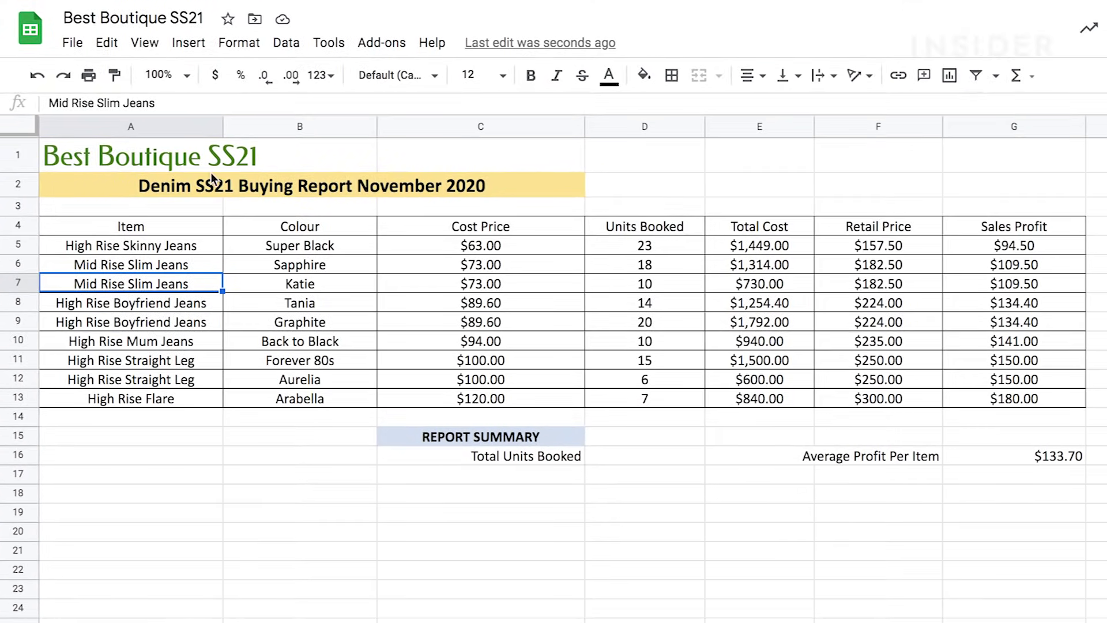
pyautogui.click(410, 126)
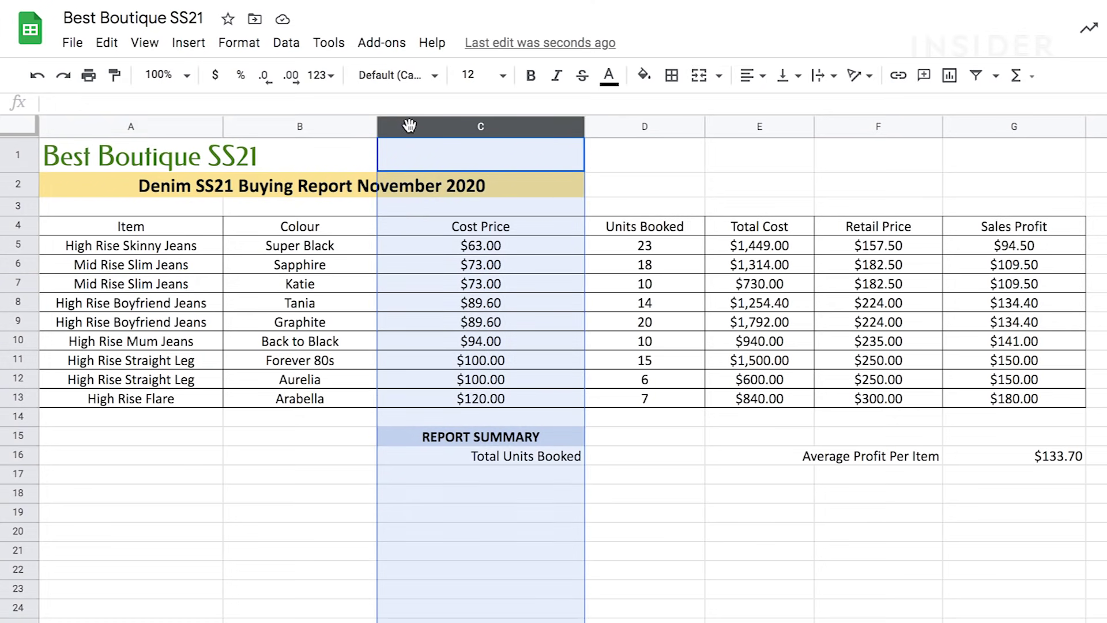
pyautogui.click(16, 264)
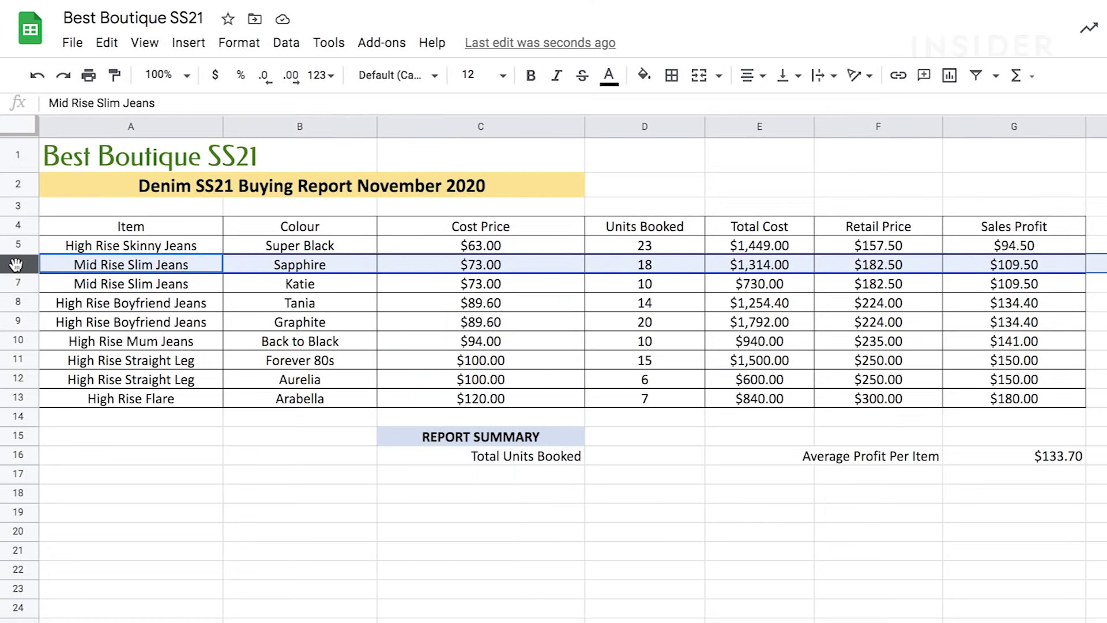
pyautogui.click(326, 266)
pyautogui.doubleClick(287, 264)
pyautogui.write('Ruby')
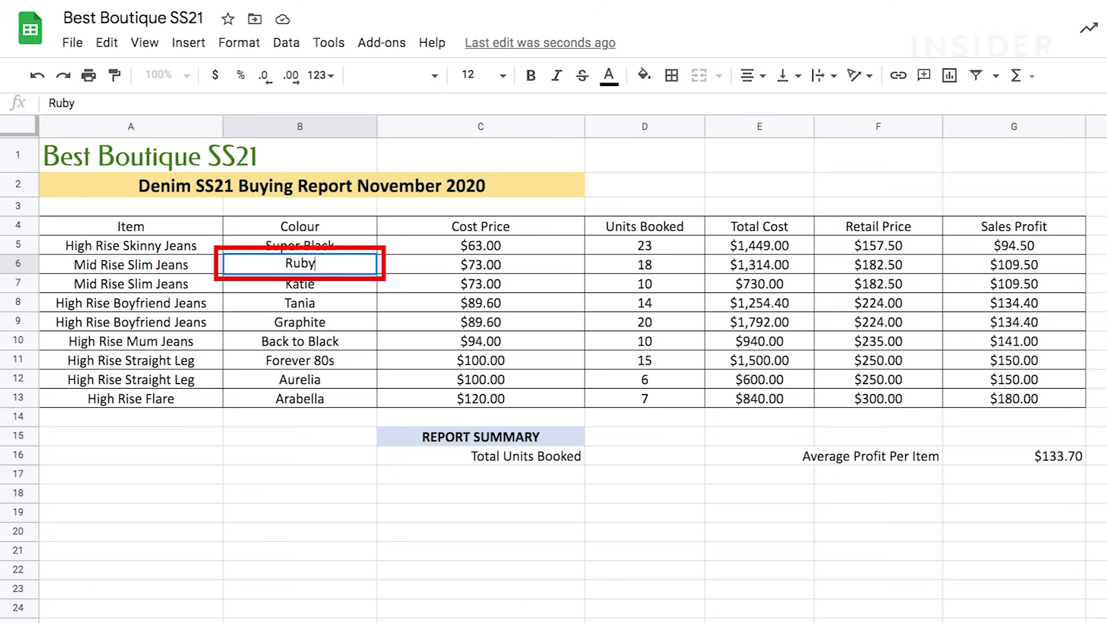
pyautogui.press('Return')
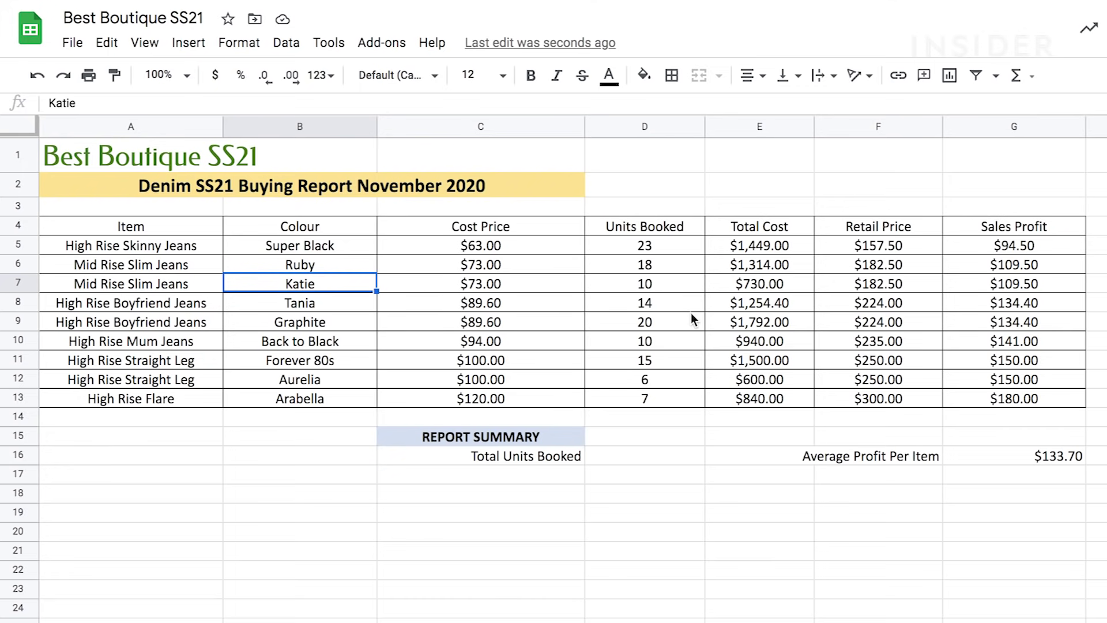
pyautogui.click(989, 320)
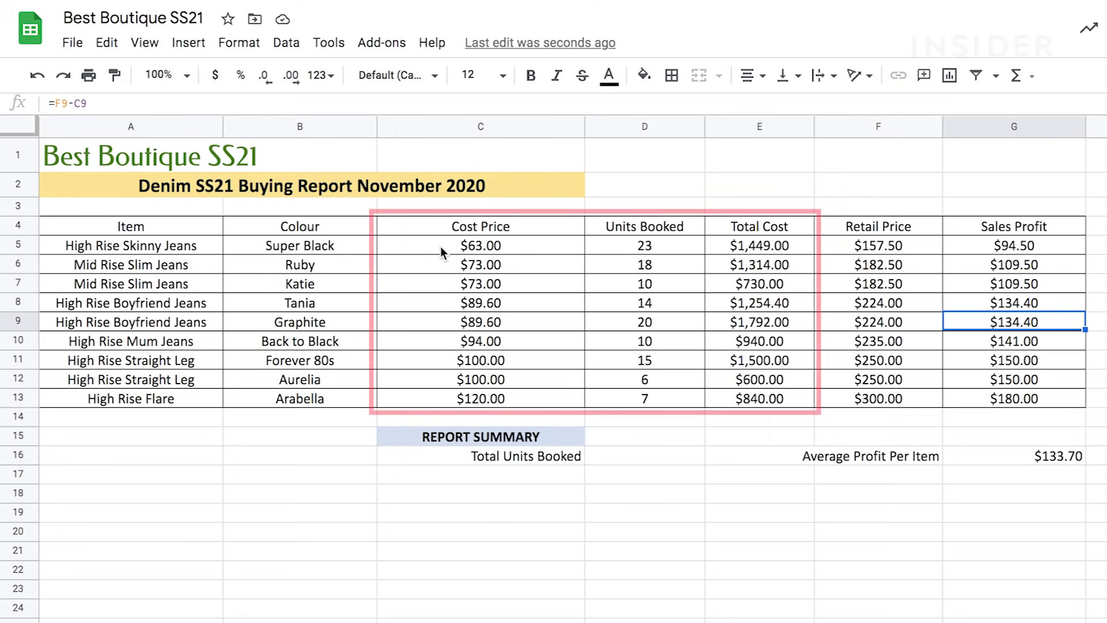
pyautogui.moveTo(444, 247)
pyautogui.mouseDown()
pyautogui.moveTo(548, 268)
pyautogui.moveTo(744, 395)
pyautogui.mouseUp()
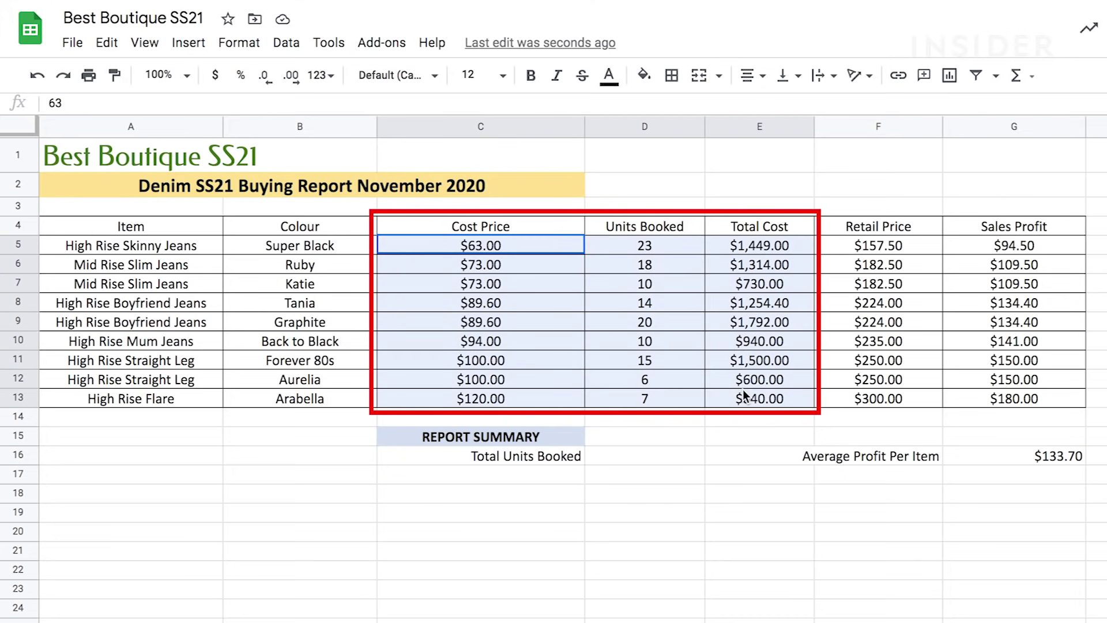
pyautogui.click(369, 493)
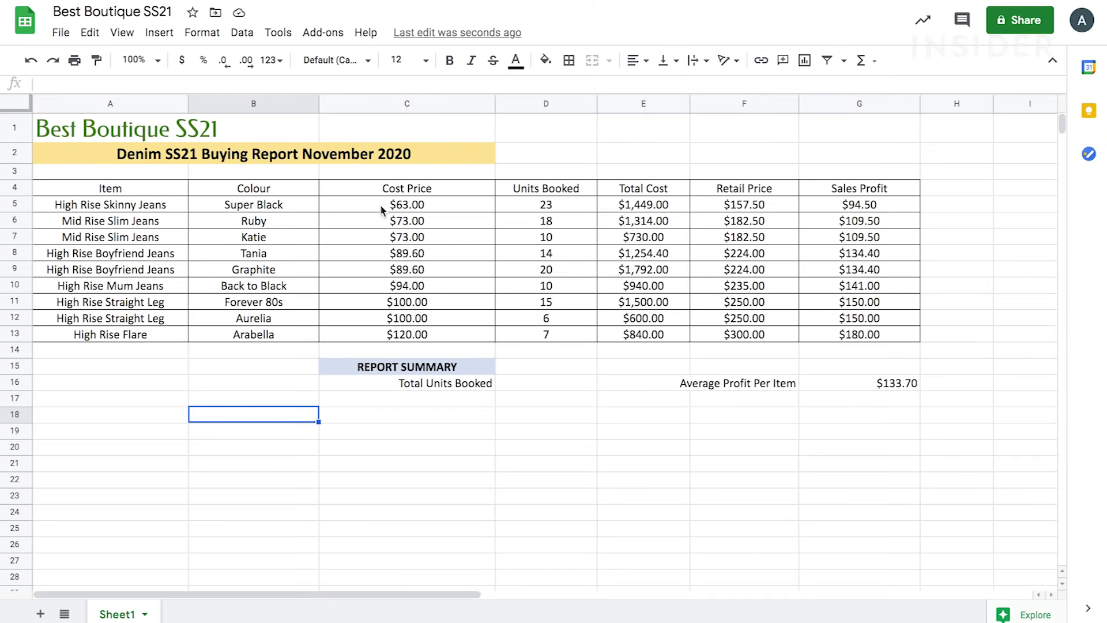
pyautogui.click(380, 210)
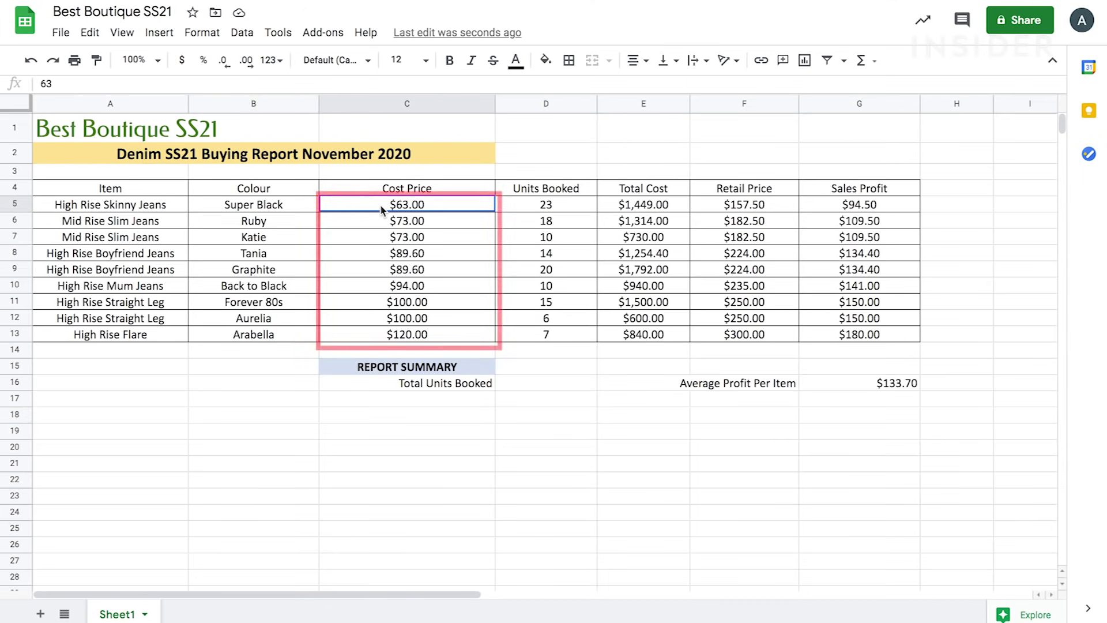
pyautogui.moveTo(378, 210); pyautogui.dragTo(377, 335)
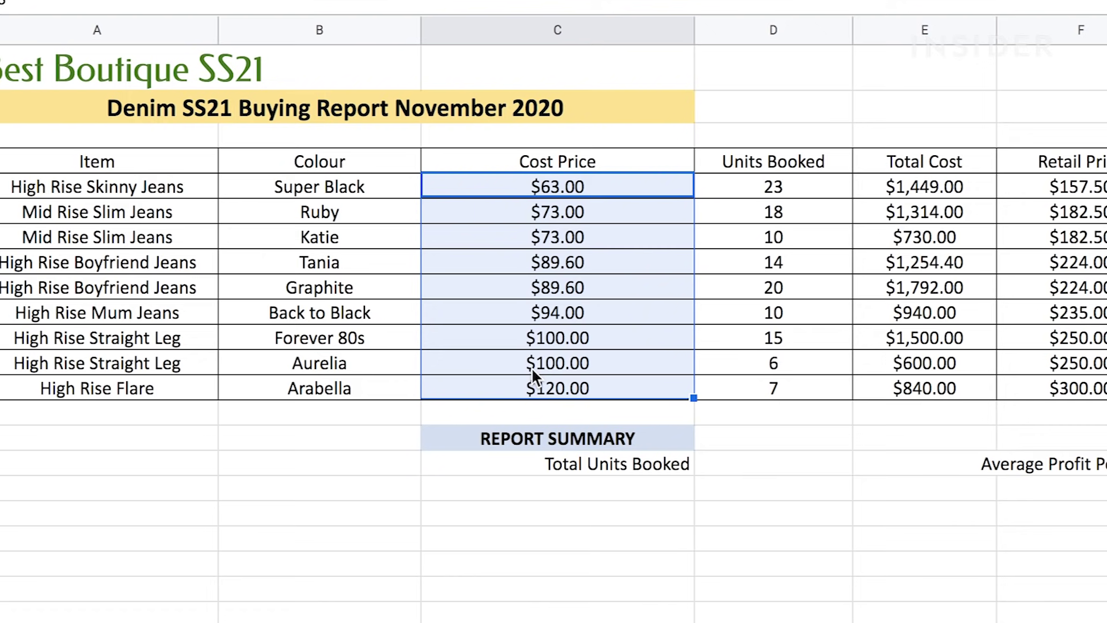
pyautogui.moveTo(596, 392); pyautogui.dragTo(899, 620)
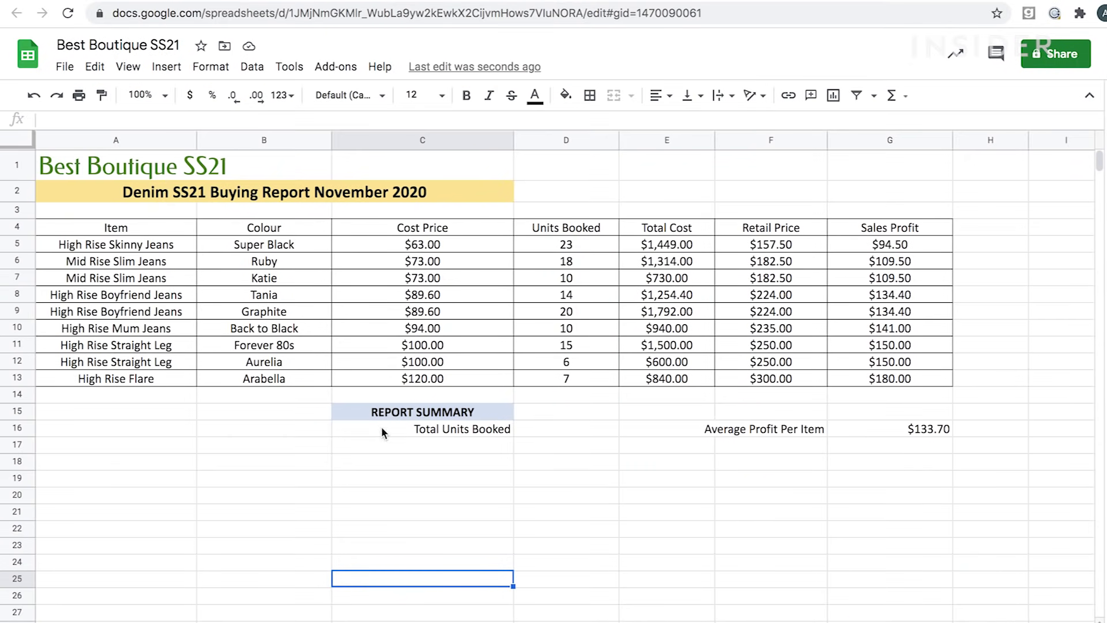
pyautogui.click(436, 245)
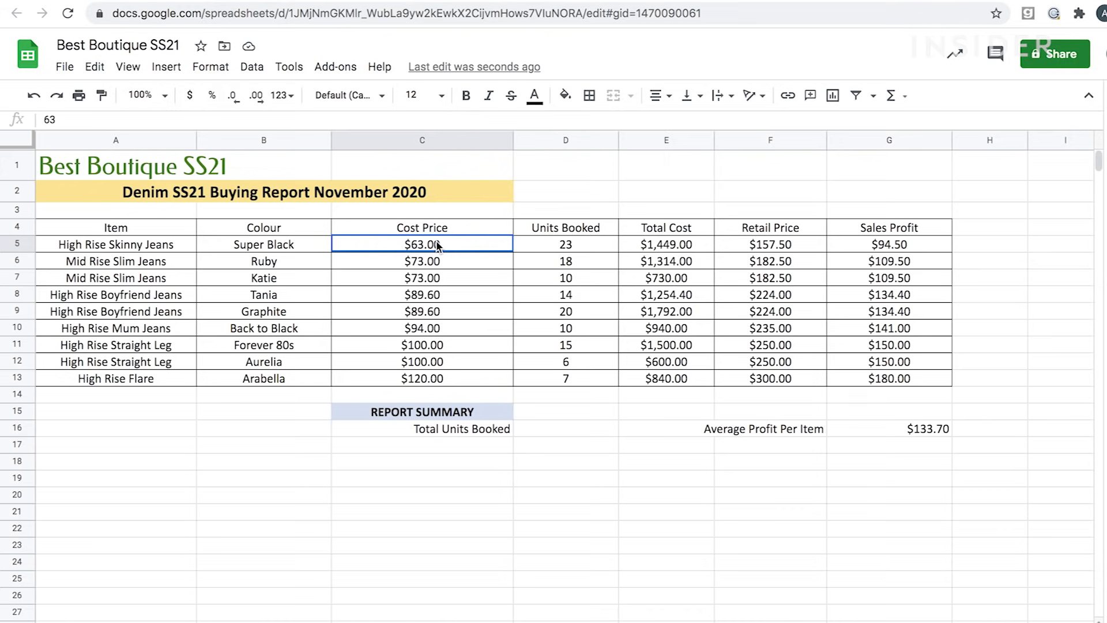
pyautogui.moveTo(436, 245); pyautogui.dragTo(991, 383)
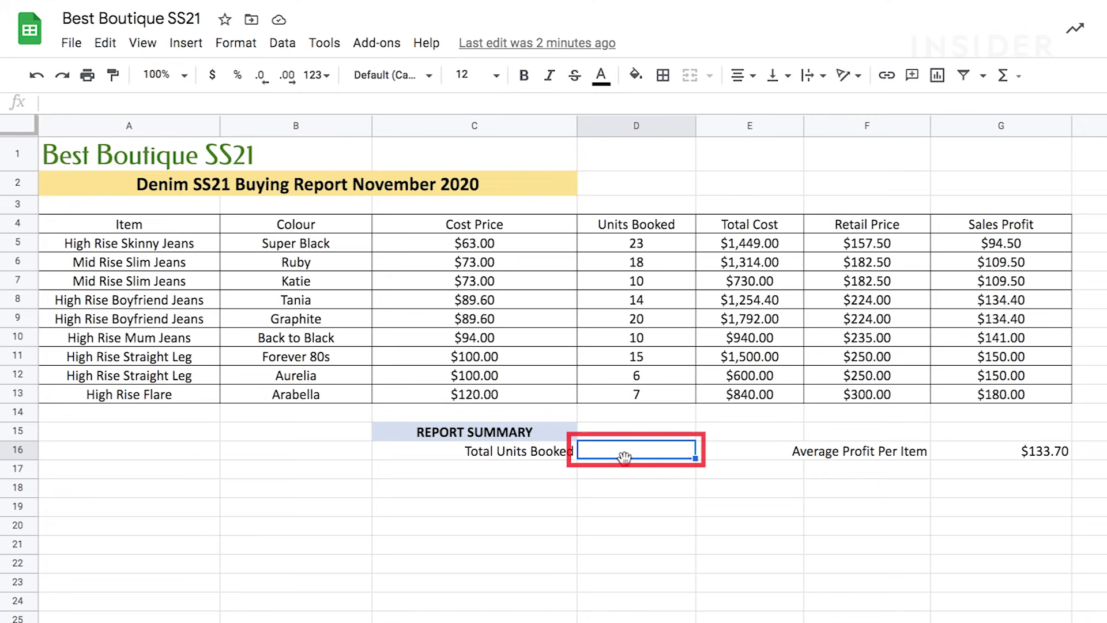
# - Enter =SUM(D5:D13) in D16 so Total Units Booked shows 123
pyautogui.click(51, 105)
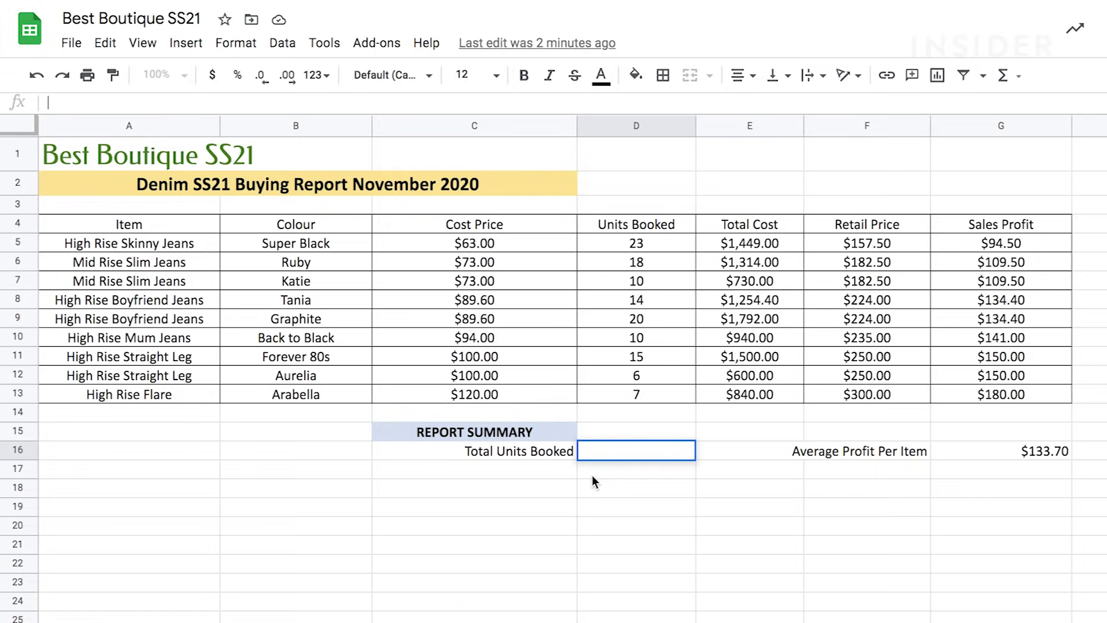
pyautogui.doubleClick(613, 450)
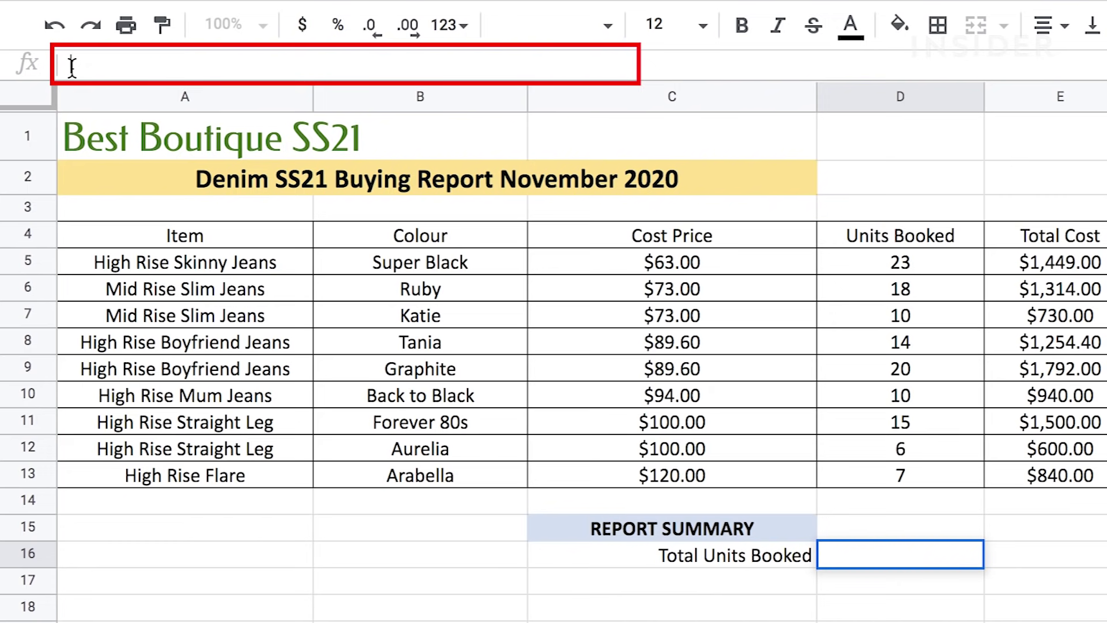
pyautogui.write('=')
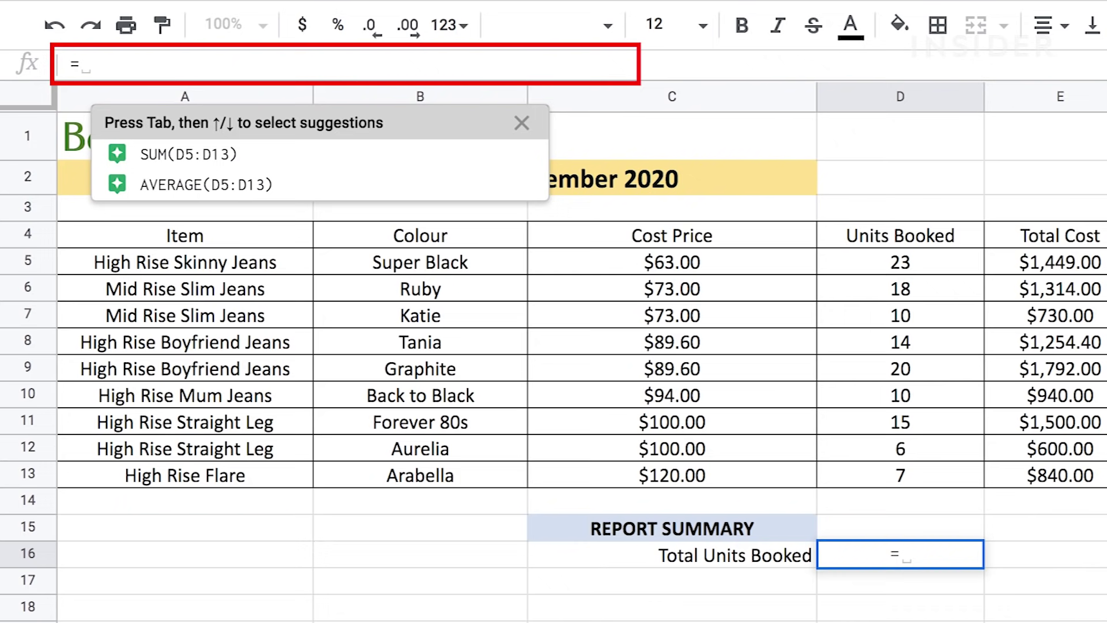
pyautogui.write('S')
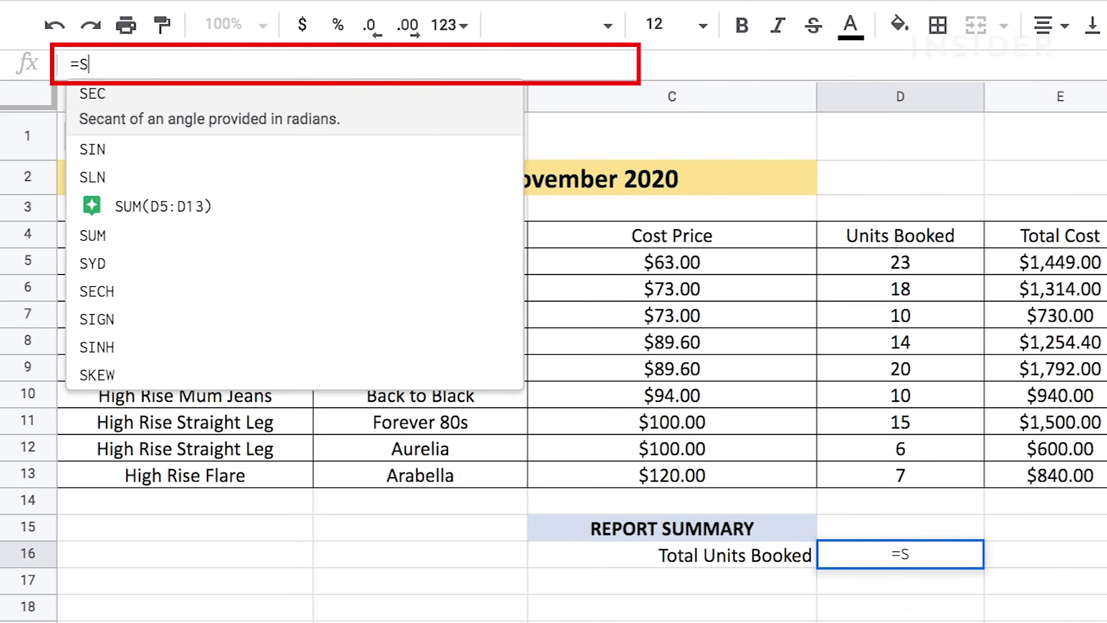
pyautogui.write('UM')
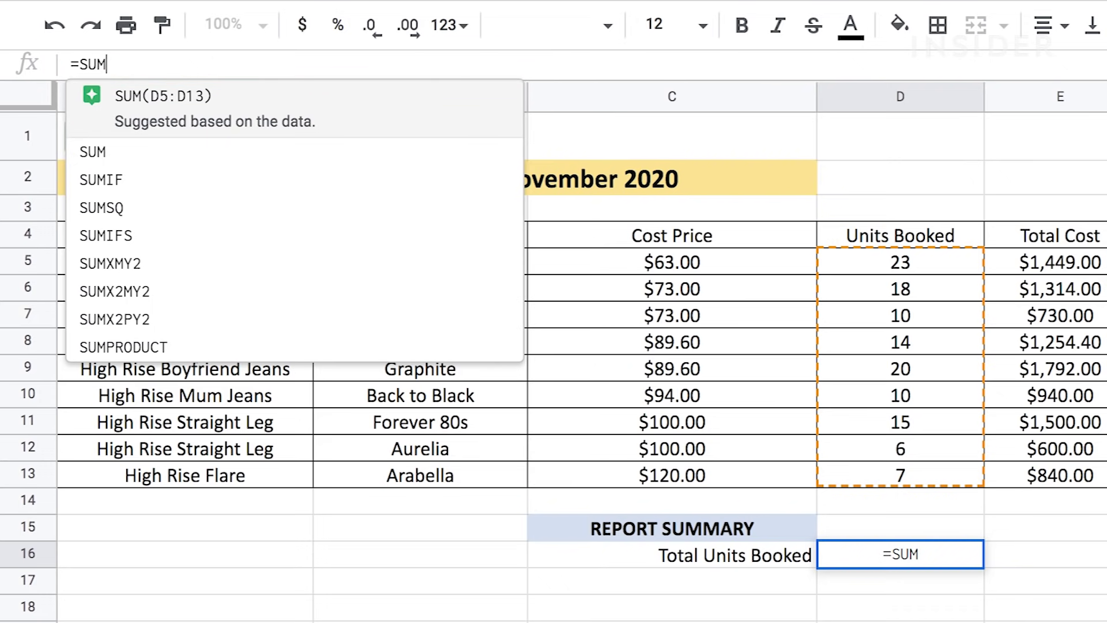
pyautogui.write('(')
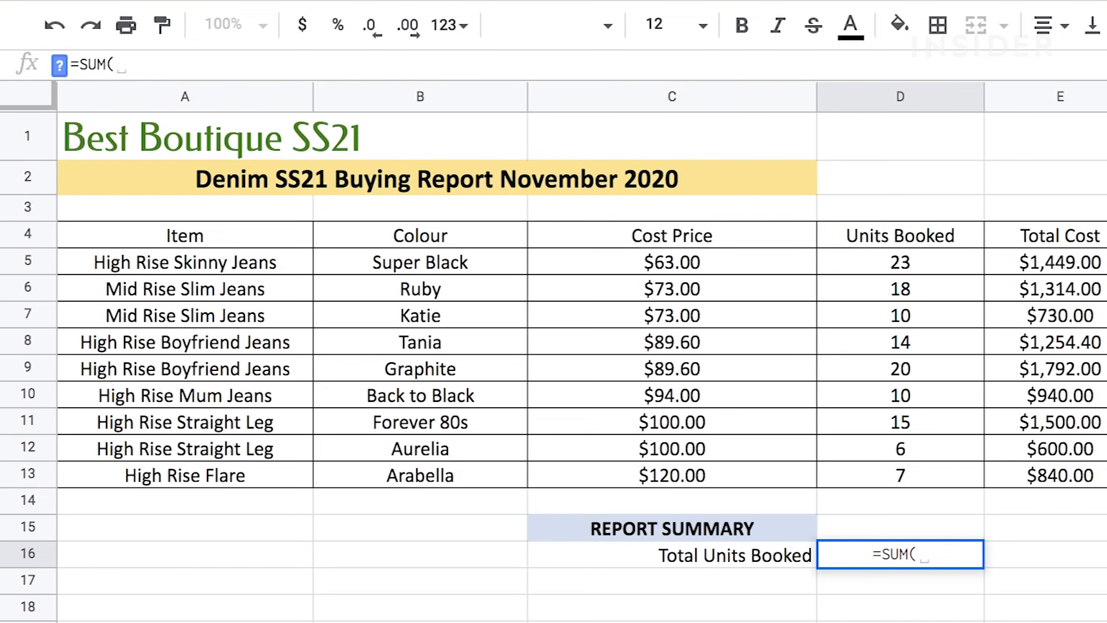
pyautogui.write('D')
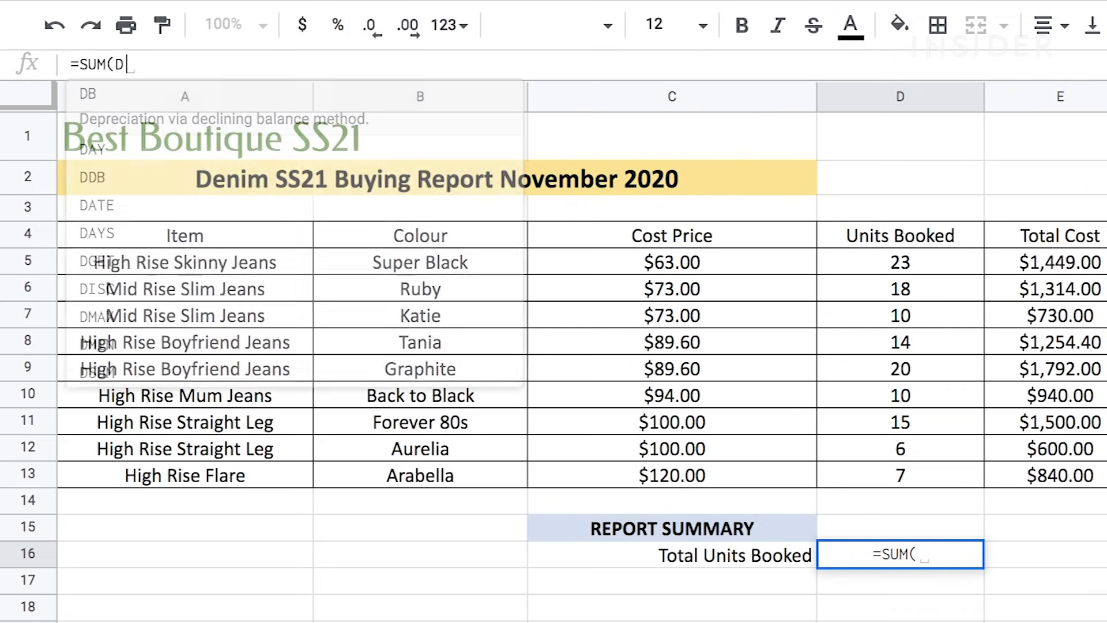
pyautogui.write('5:D')
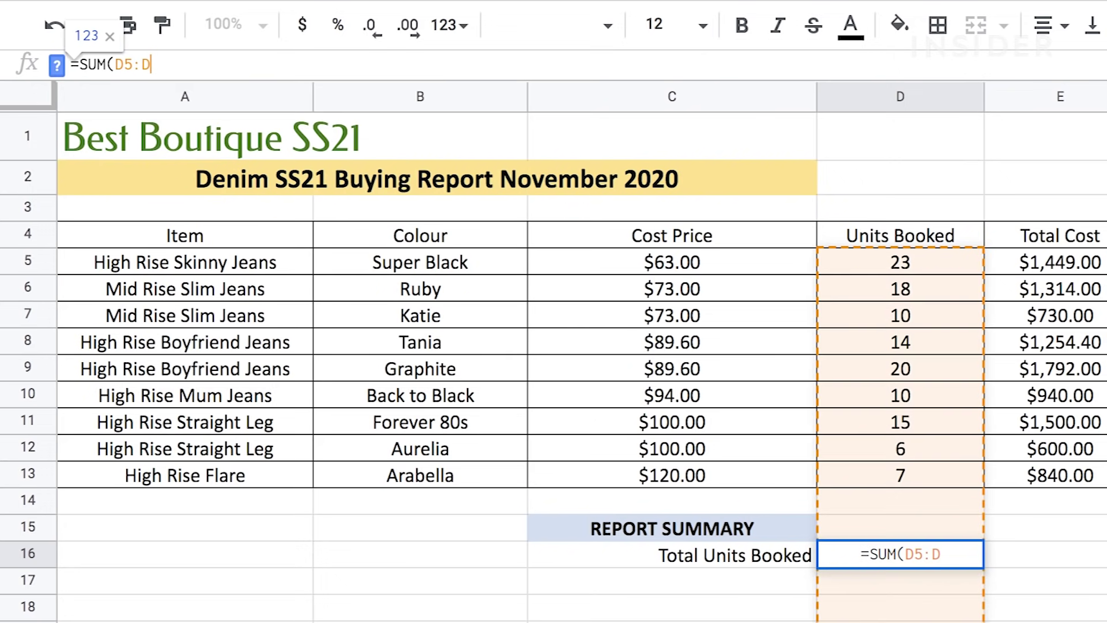
pyautogui.write('13)')
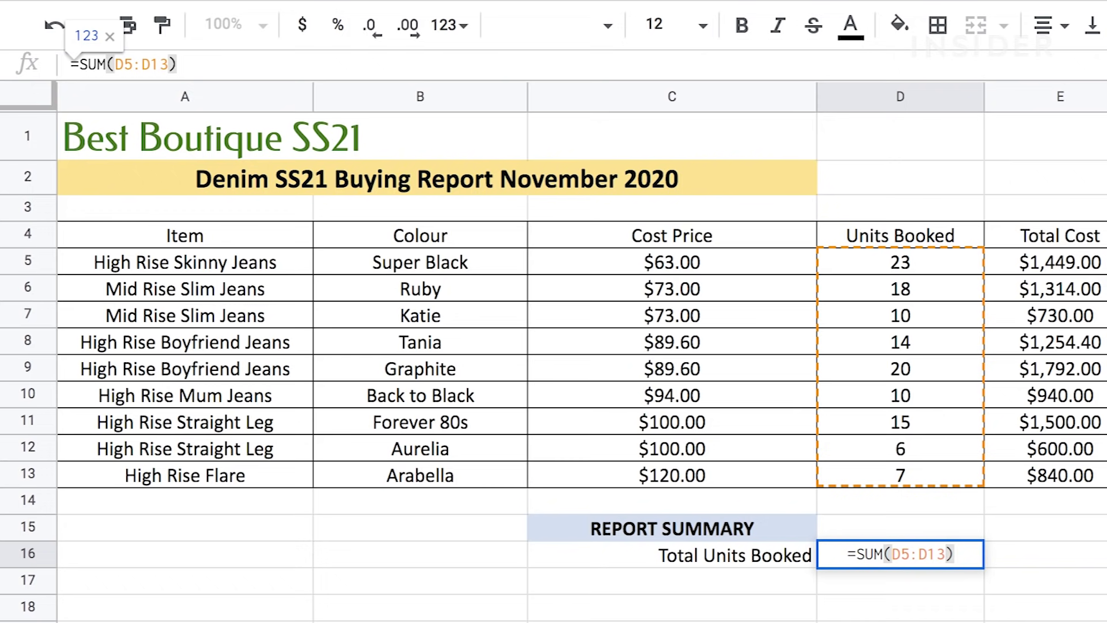
pyautogui.press('Return')
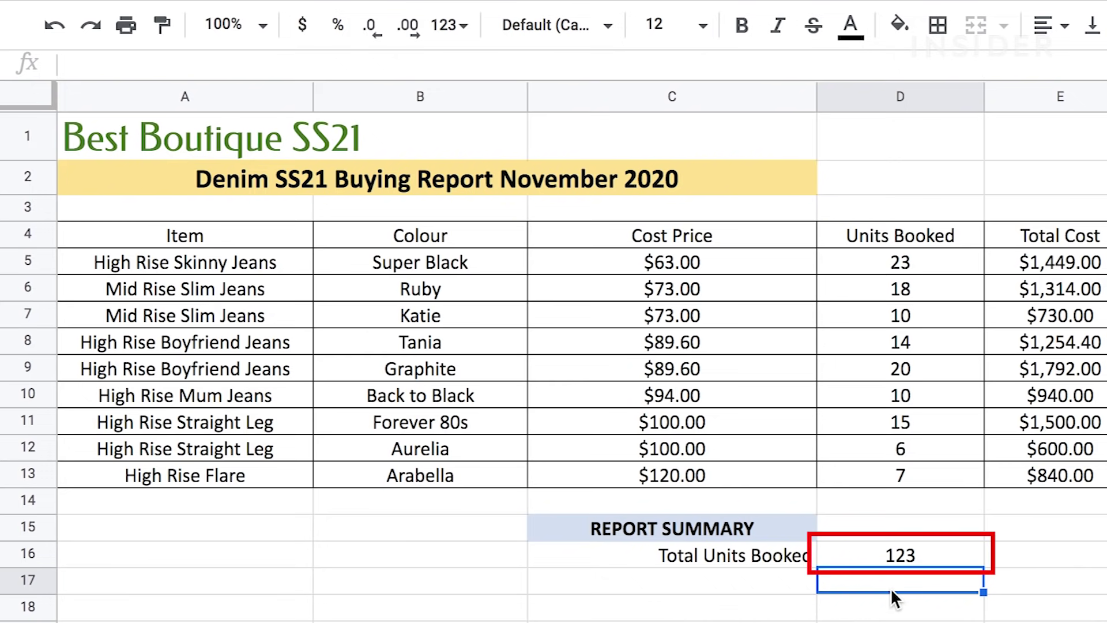
# - Correct D16's formula from =SM(D5:D13) to =SUM(D5:D13) so the total shows 123
pyautogui.press('Up')
pyautogui.click(160, 64)
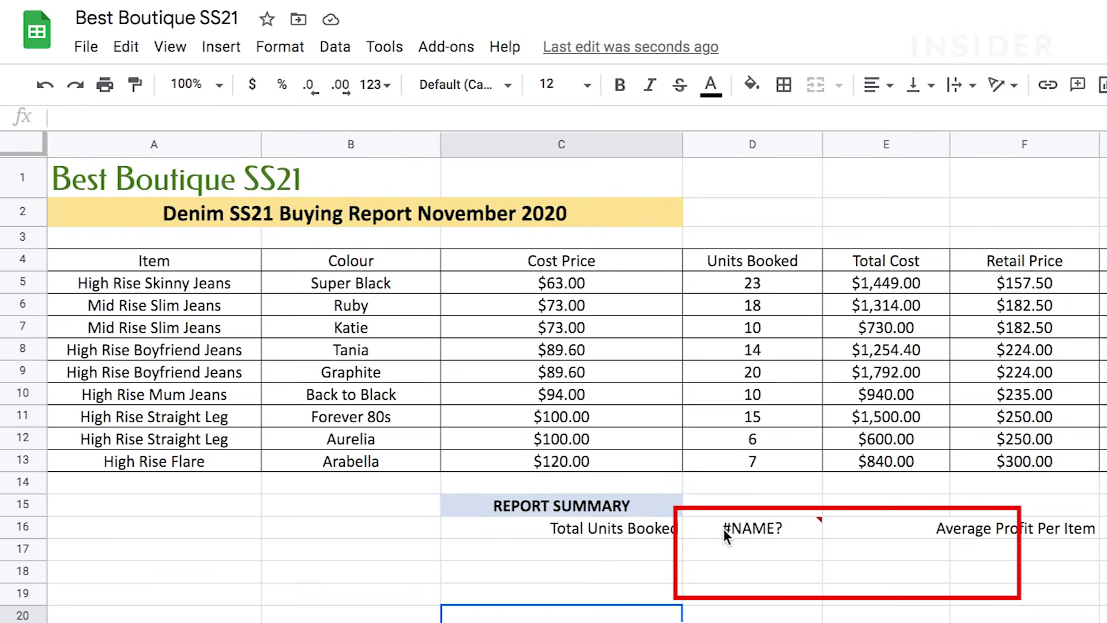
pyautogui.click(725, 535)
pyautogui.click(73, 117)
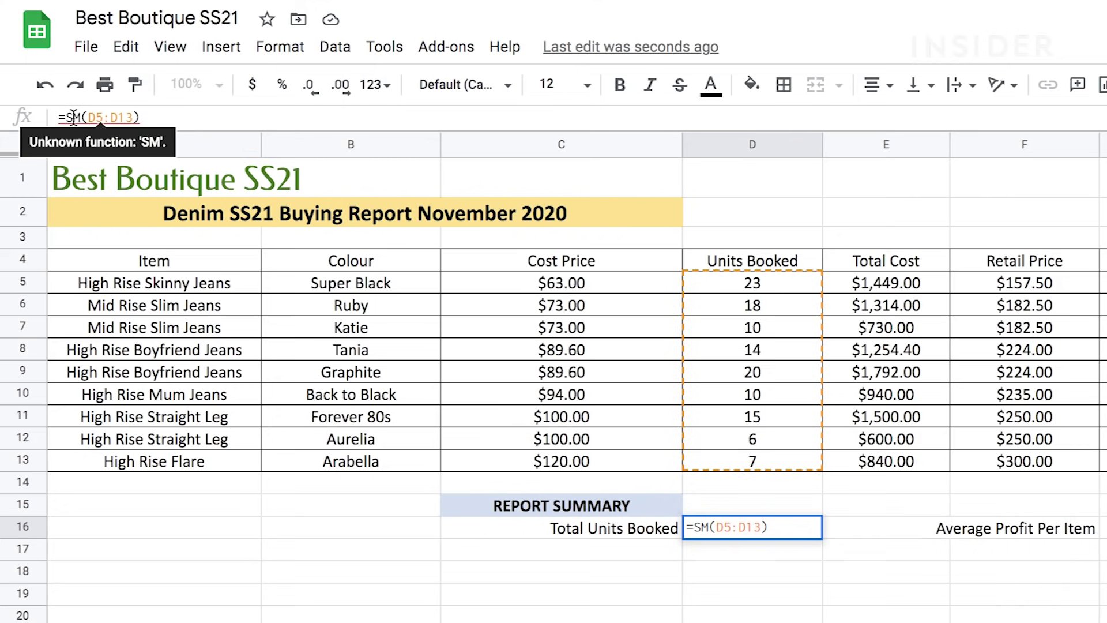
pyautogui.write('U')
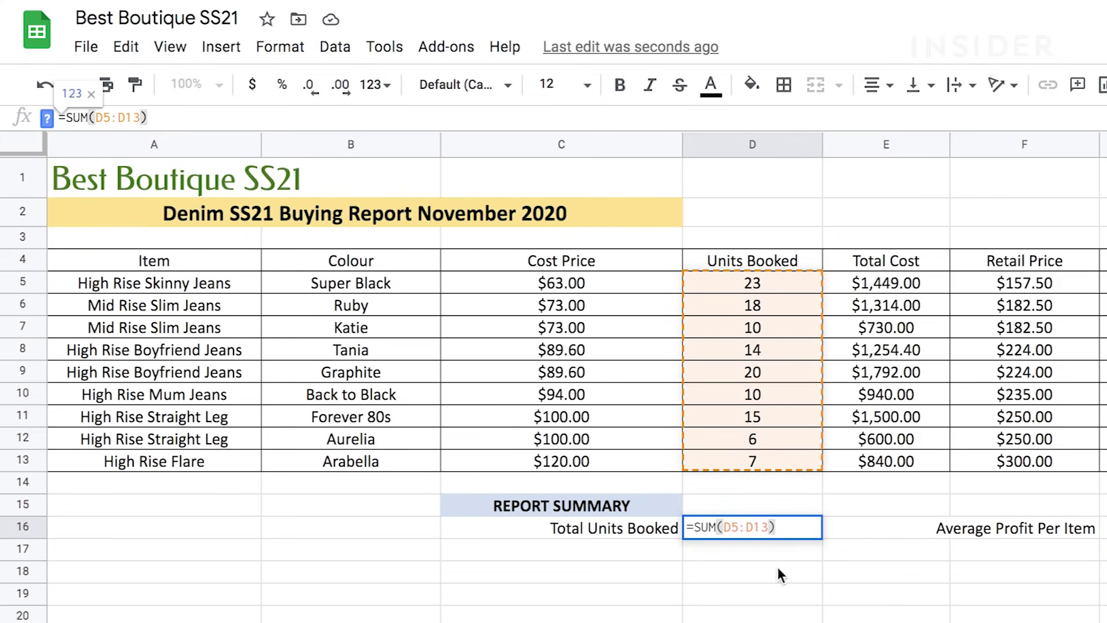
pyautogui.press('Return')
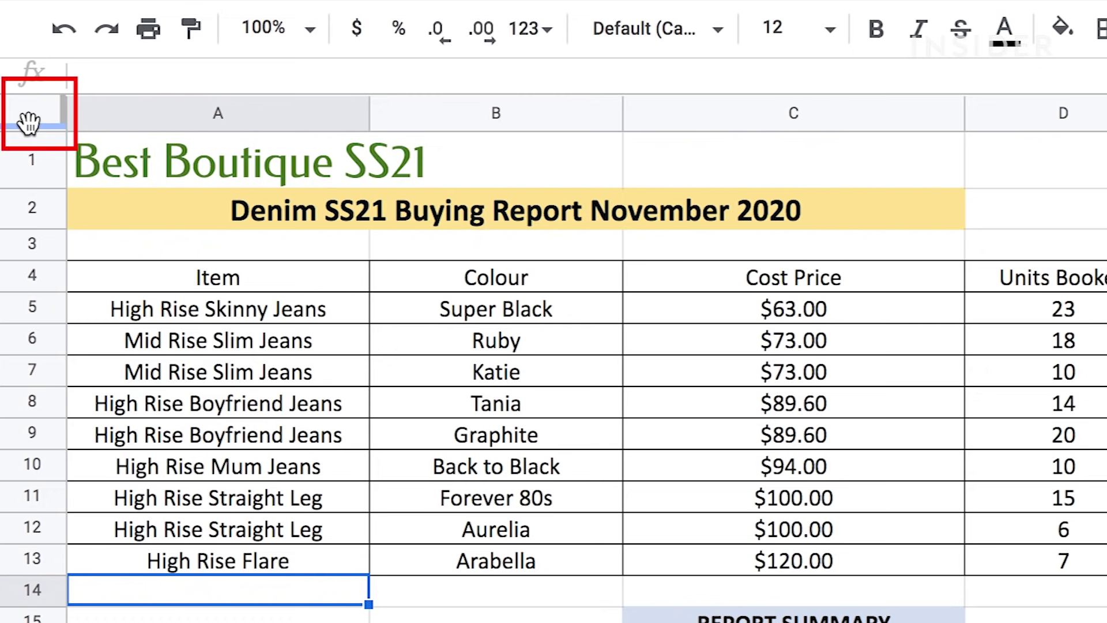
# - Freeze rows 1–4 and scroll the item rows to confirm the header row stays visible
pyautogui.moveTo(28, 122); pyautogui.dragTo(19, 286)
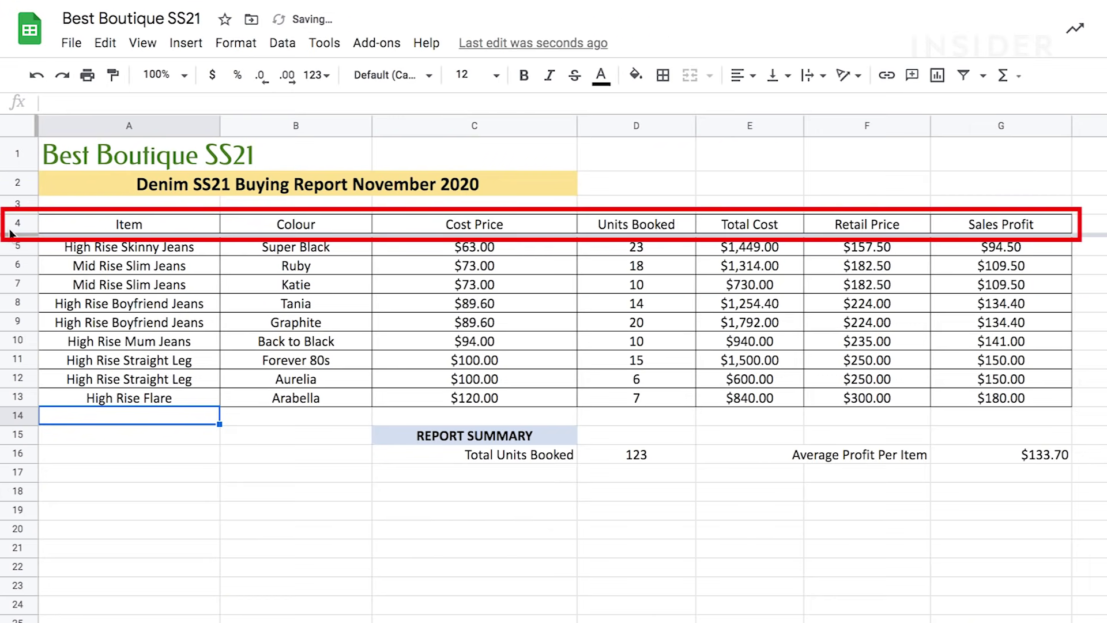
pyautogui.scroll(-3, 184, 317)
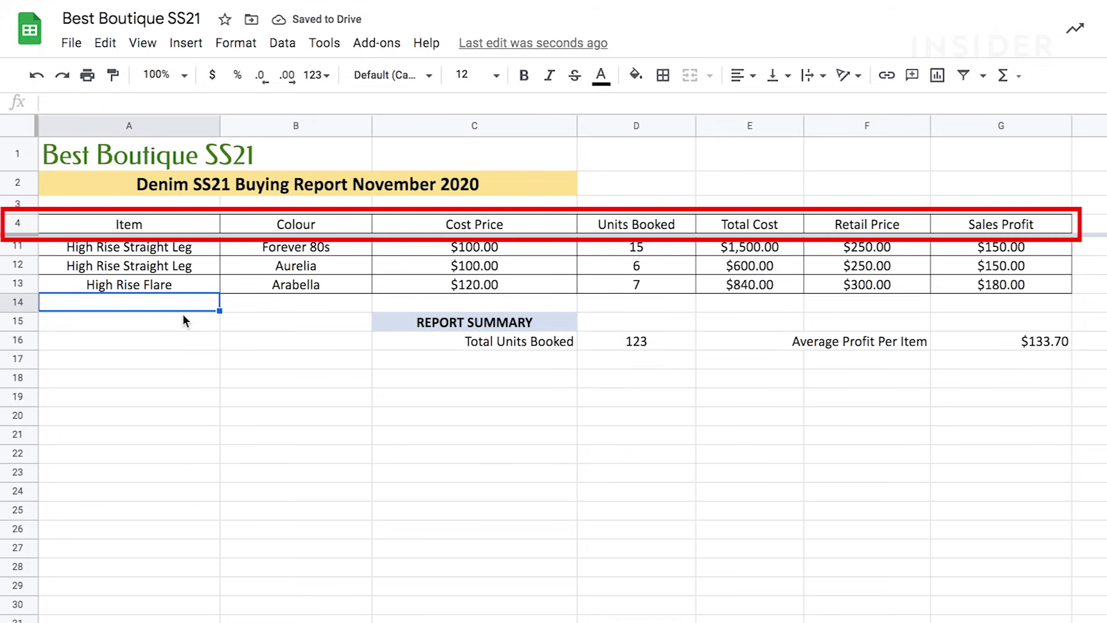
pyautogui.scroll(3, 182, 313)
pyautogui.scroll(-3, 183, 321)
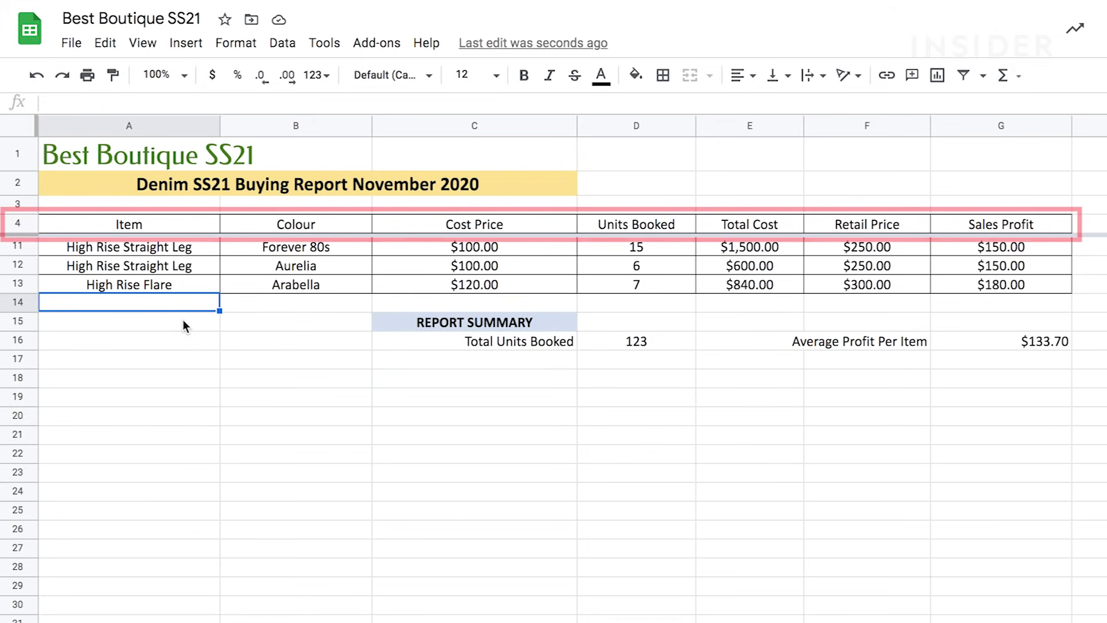
pyautogui.scroll(3, 184, 322)
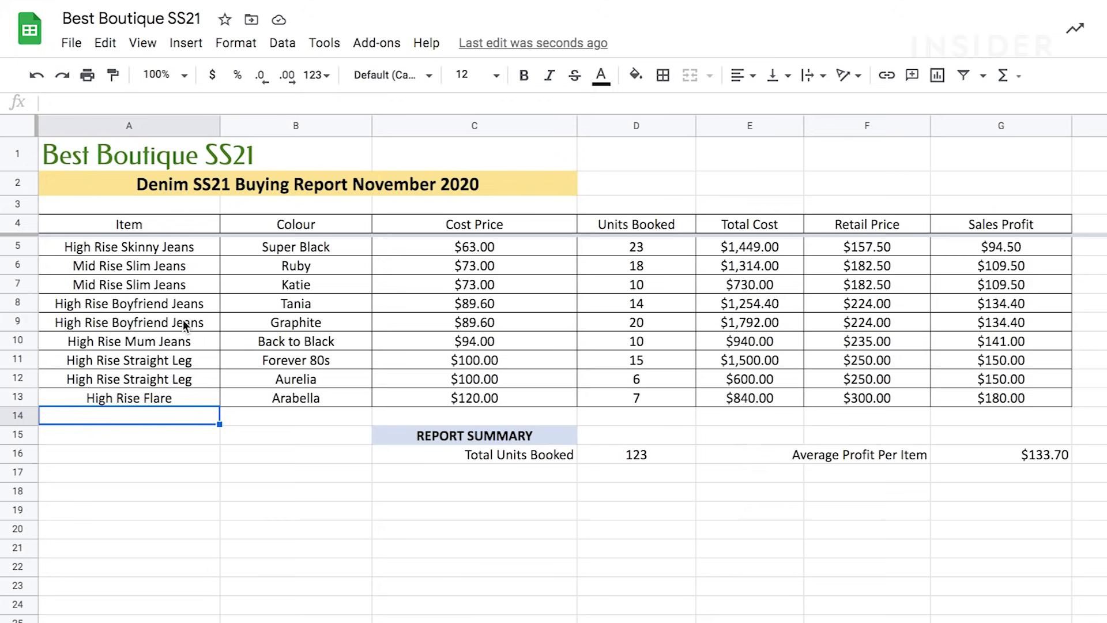
pyautogui.scroll(-1, 185, 324)
pyautogui.click(307, 251)
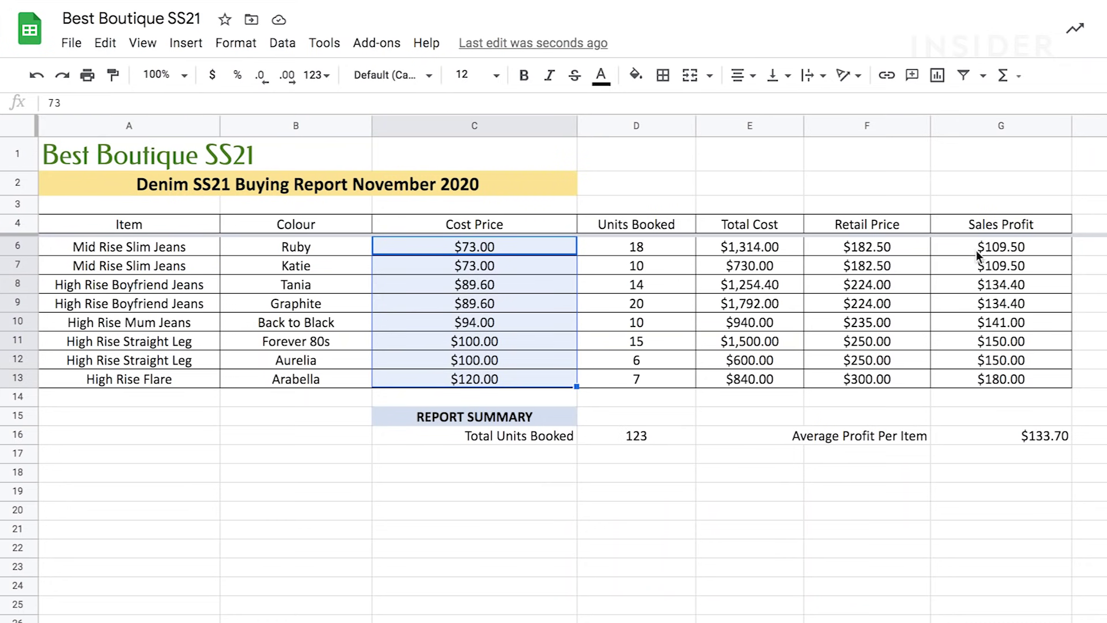
# - Select the item names with their Cost Price and Sales Profit values for rows 6–13 and insert a chart
pyautogui.moveTo(976, 255); pyautogui.dragTo(975, 385)
pyautogui.moveTo(167, 247); pyautogui.dragTo(173, 380)
pyautogui.click(185, 43)
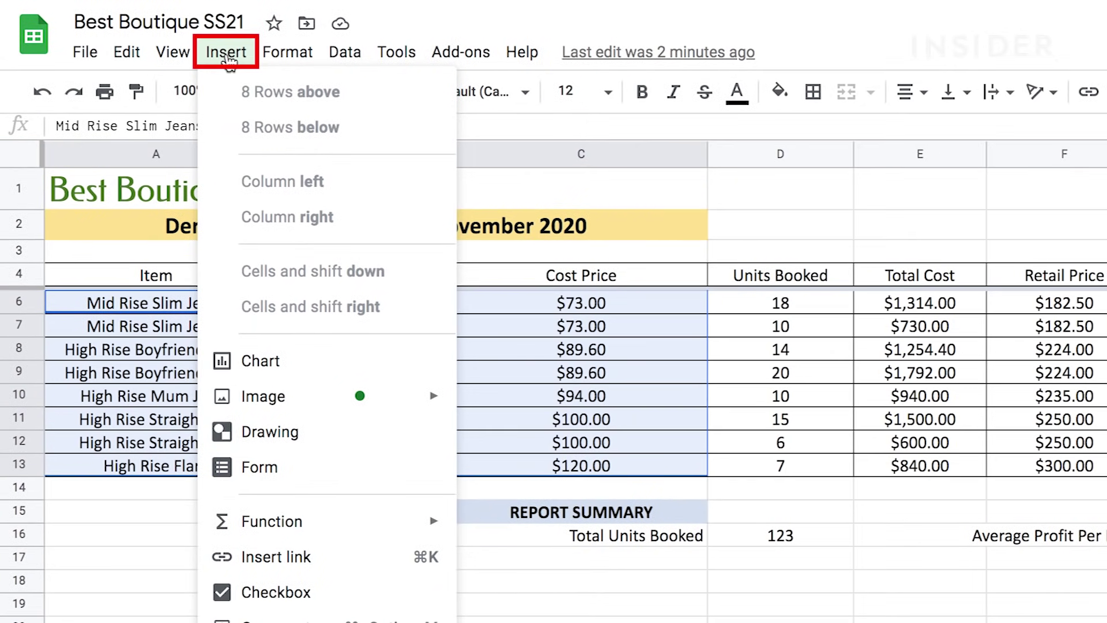
pyautogui.click(260, 363)
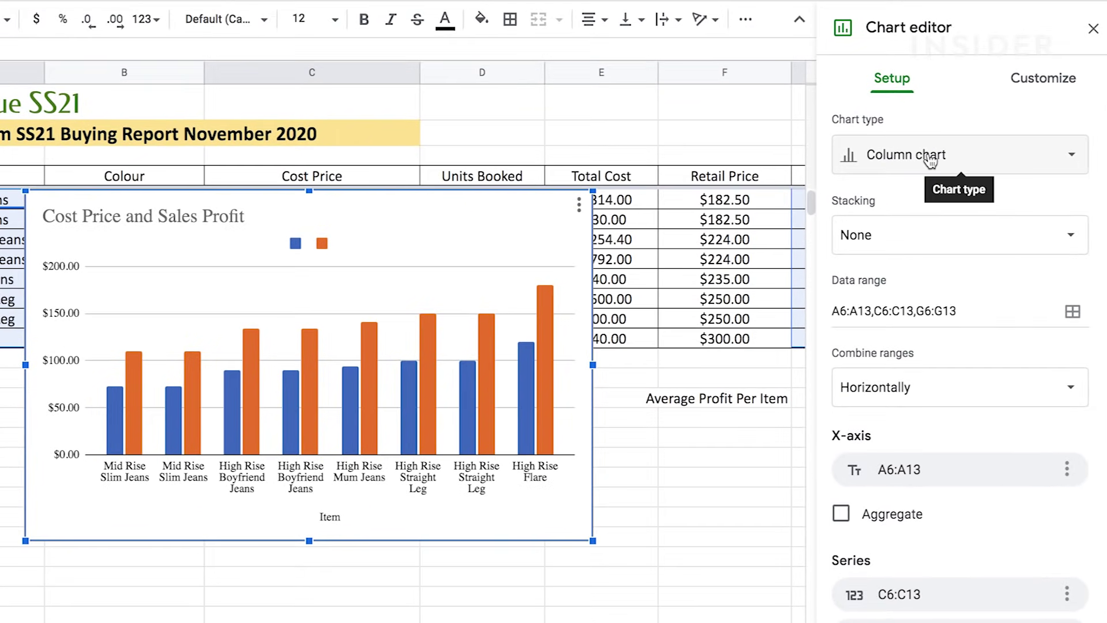
# - Change the chart type to a horizontal bar chart, leaving the Cost Price series options unchanged
pyautogui.click(930, 161)
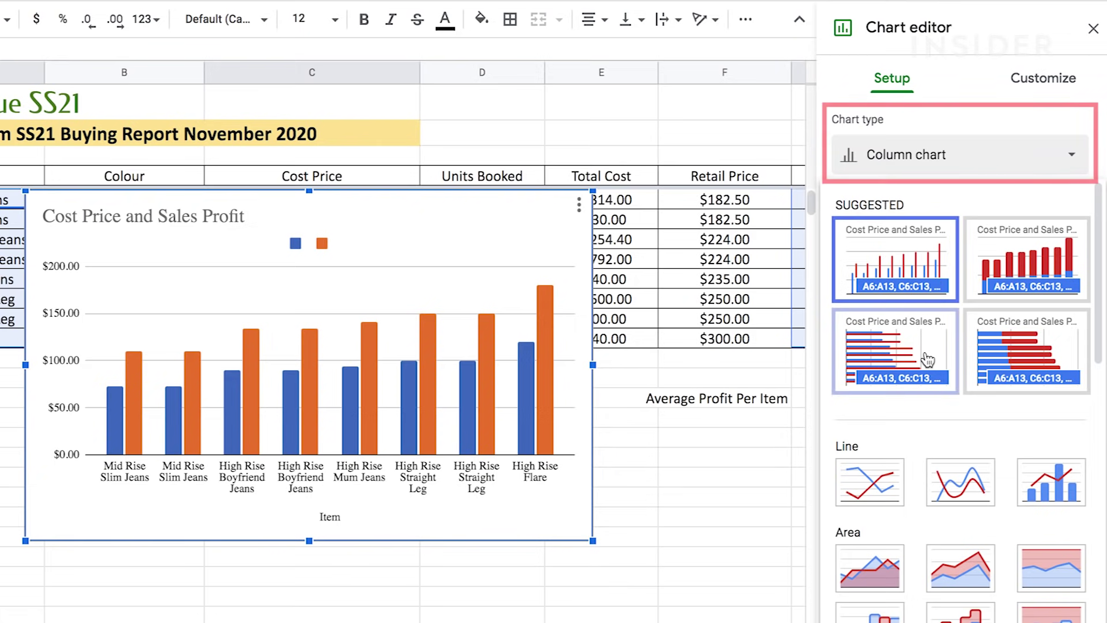
pyautogui.click(928, 363)
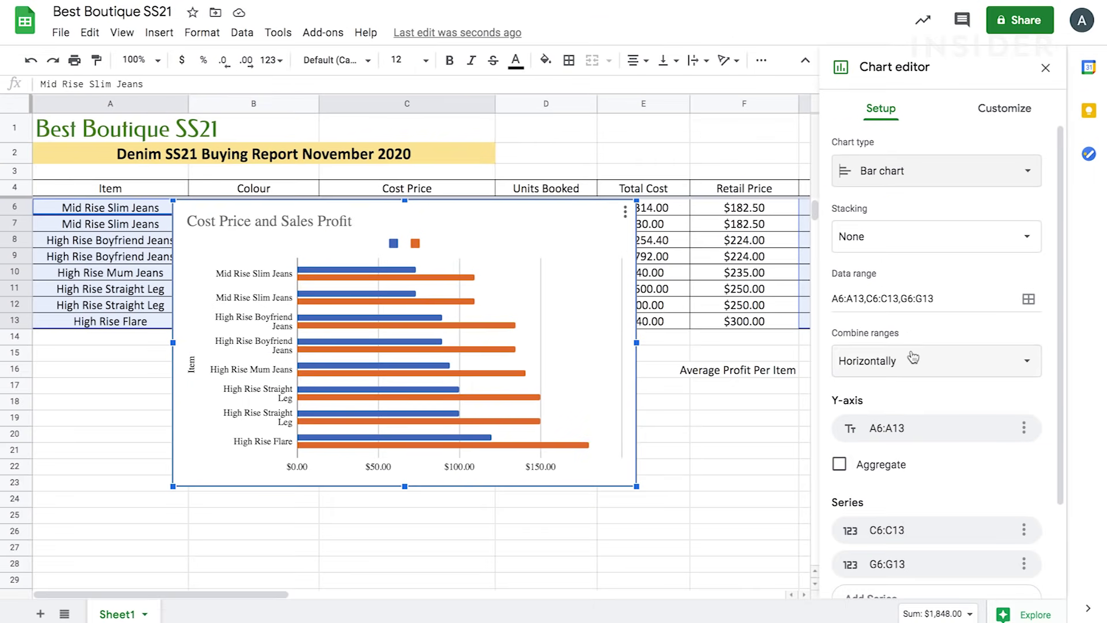
pyautogui.scroll(-3, 929, 381)
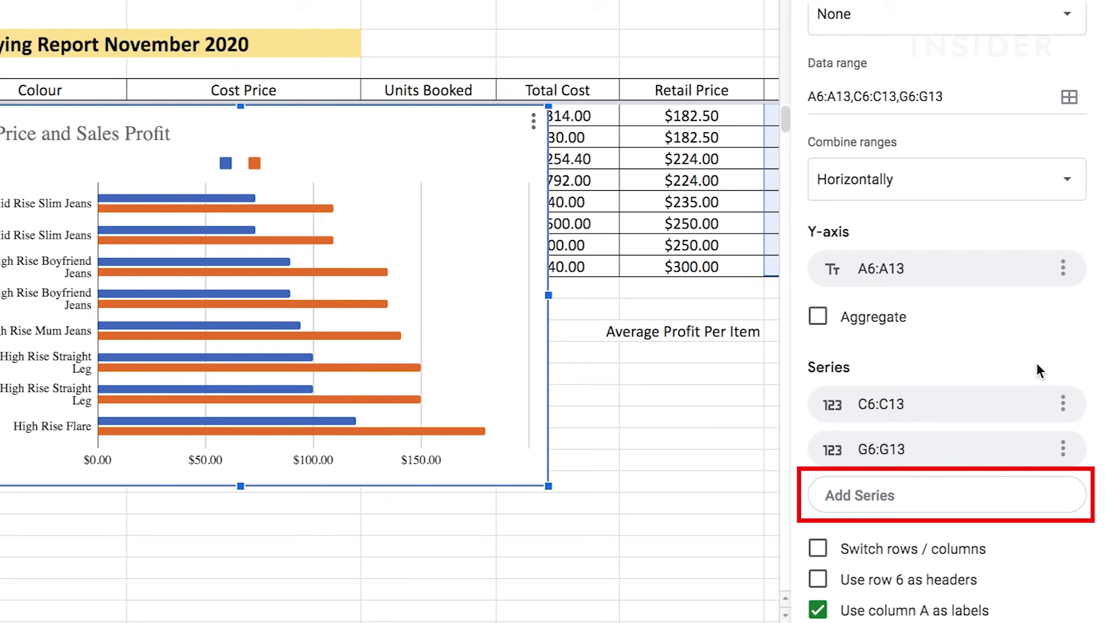
pyautogui.click(1063, 404)
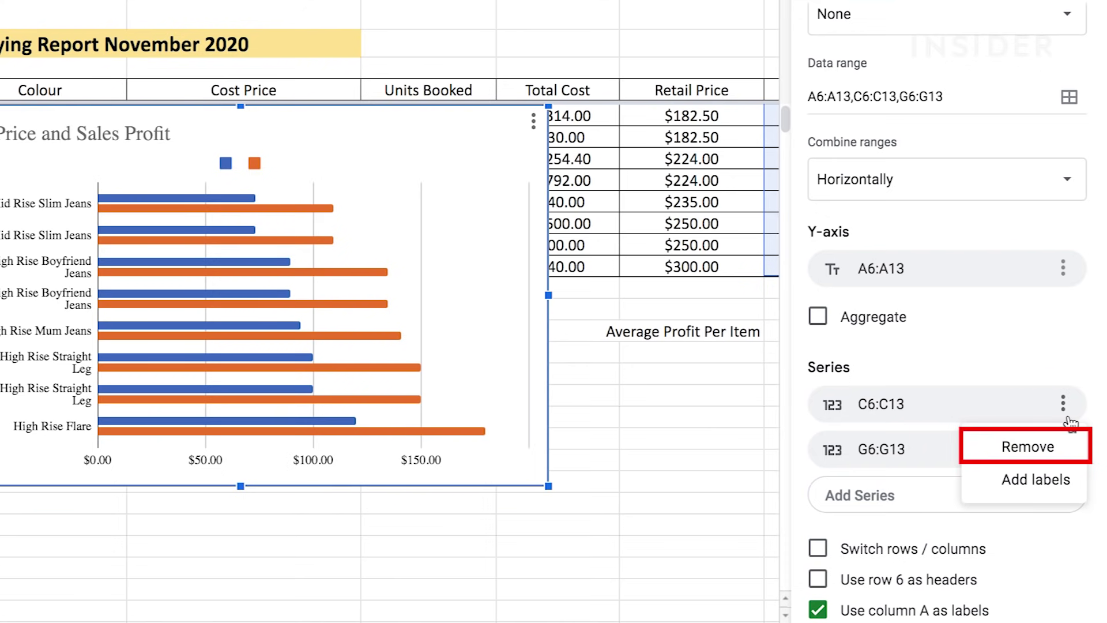
pyautogui.click(1097, 390)
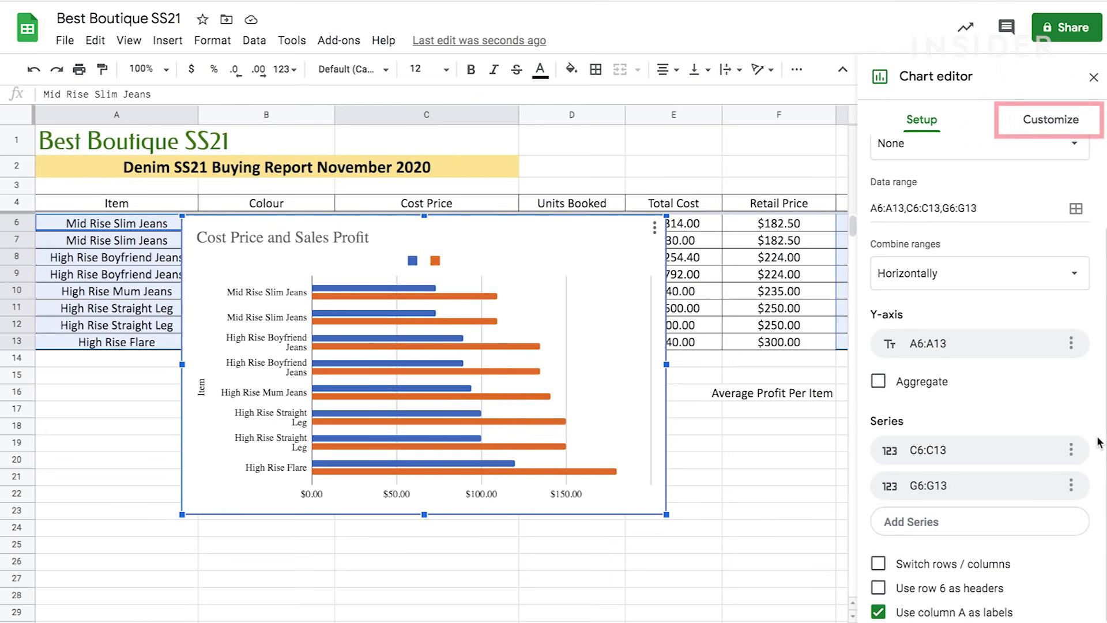
# - Show the chart editor's Customize settings with the Chart style section expanded
pyautogui.click(1047, 125)
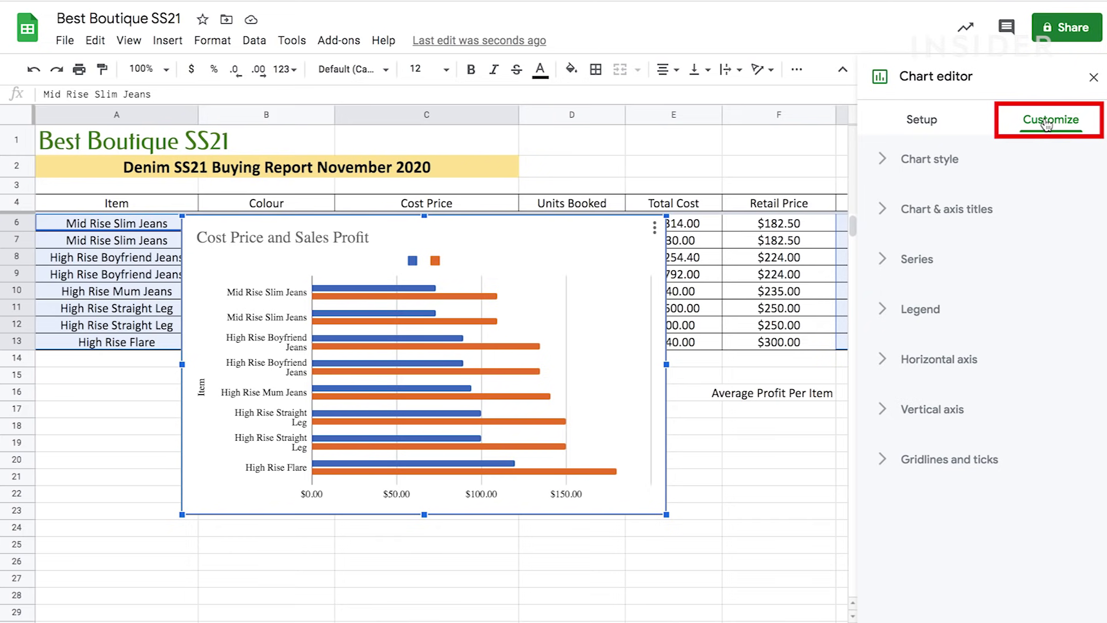
pyautogui.click(877, 166)
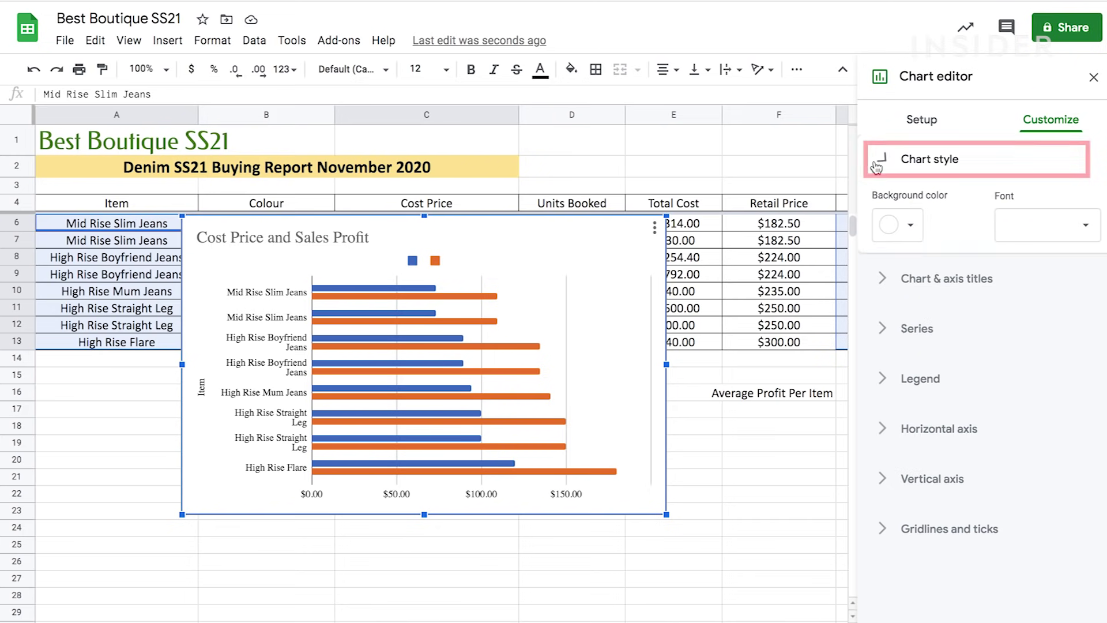